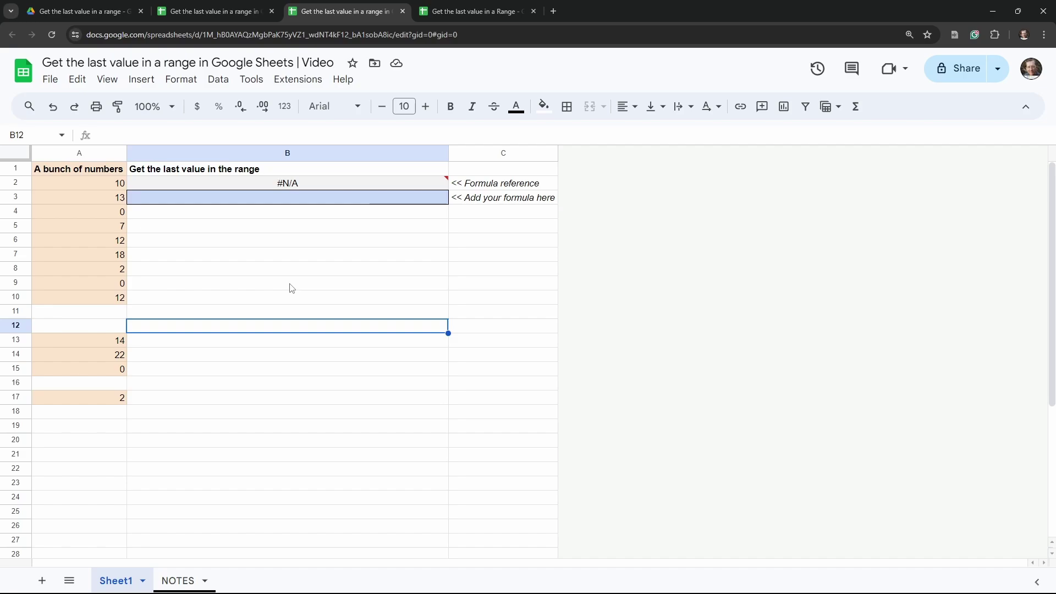
Review column A: 10 in A2, 0 in A9, empty gaps like A12, and the last number.
left_click(143, 221)
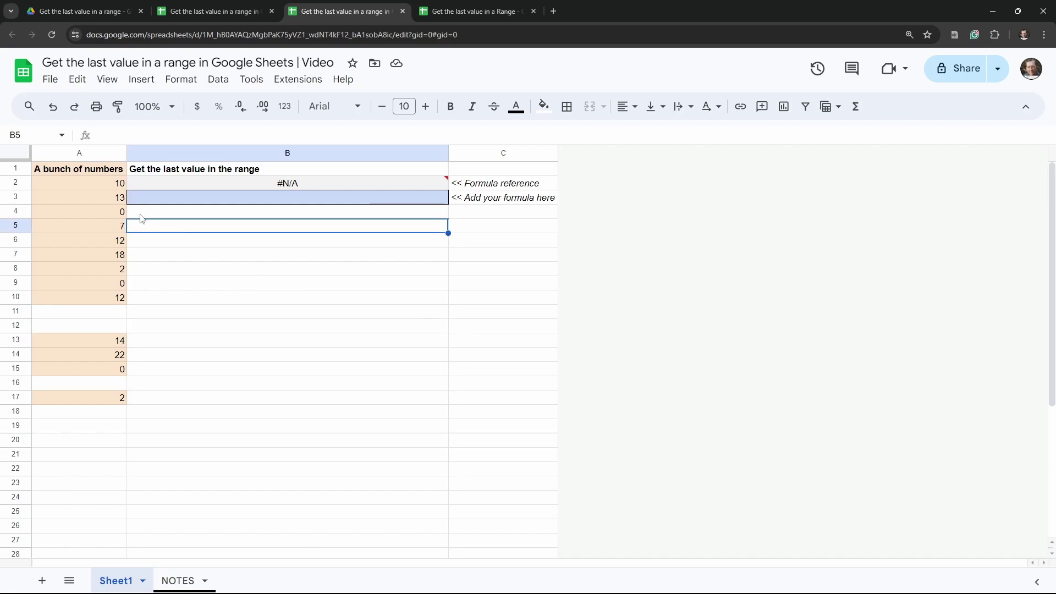
left_click(101, 185)
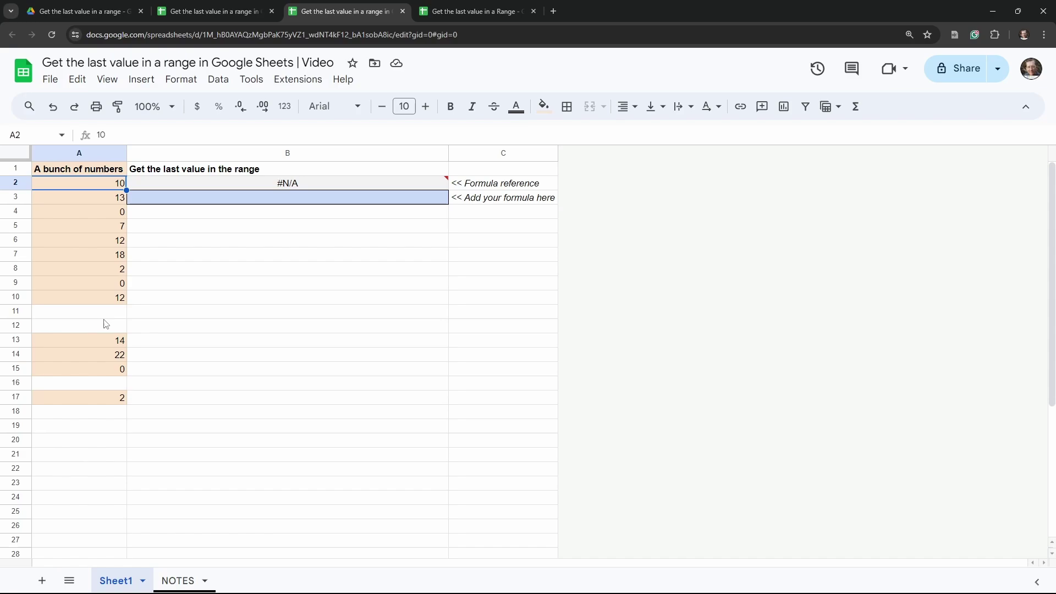
left_click(106, 311)
left_click(105, 283)
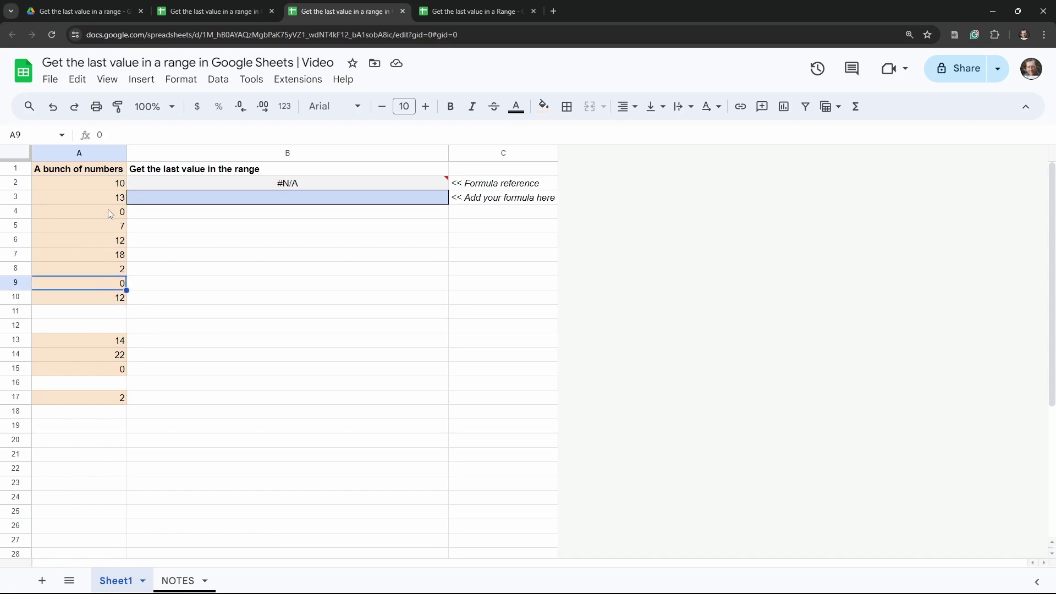
left_click(109, 312)
left_click(113, 326)
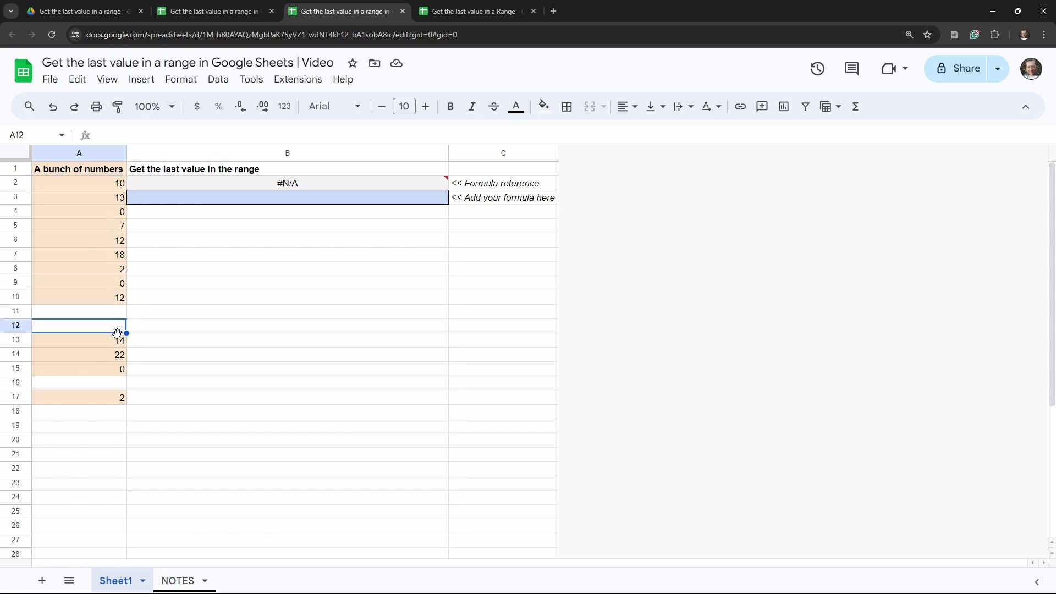
left_click(117, 410)
left_click(293, 201)
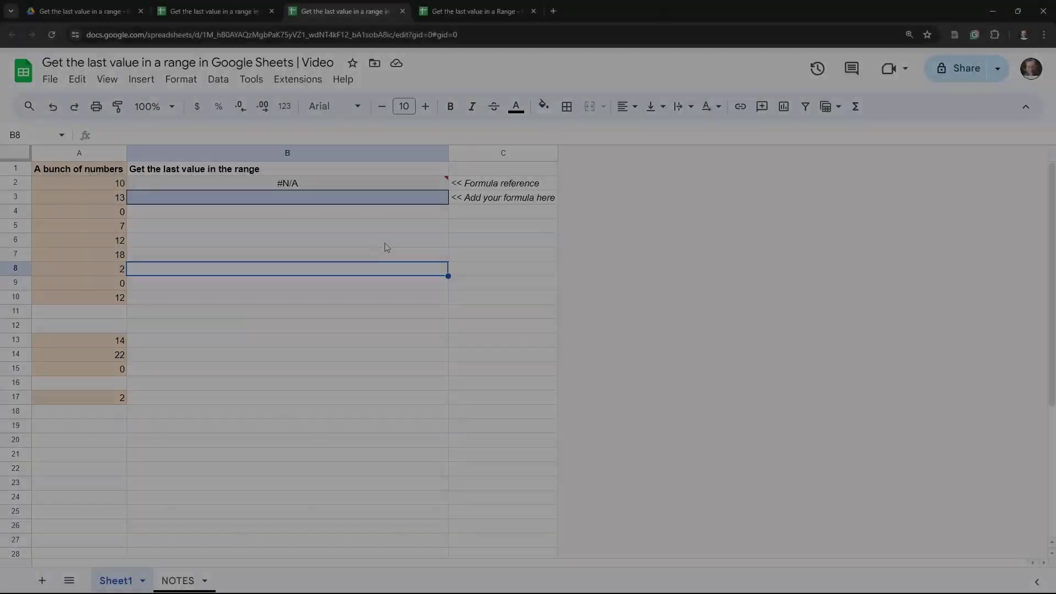
Inspect the reference formula in B2, then select A2:A17 to see its sum.
left_click(387, 230)
left_click(393, 200)
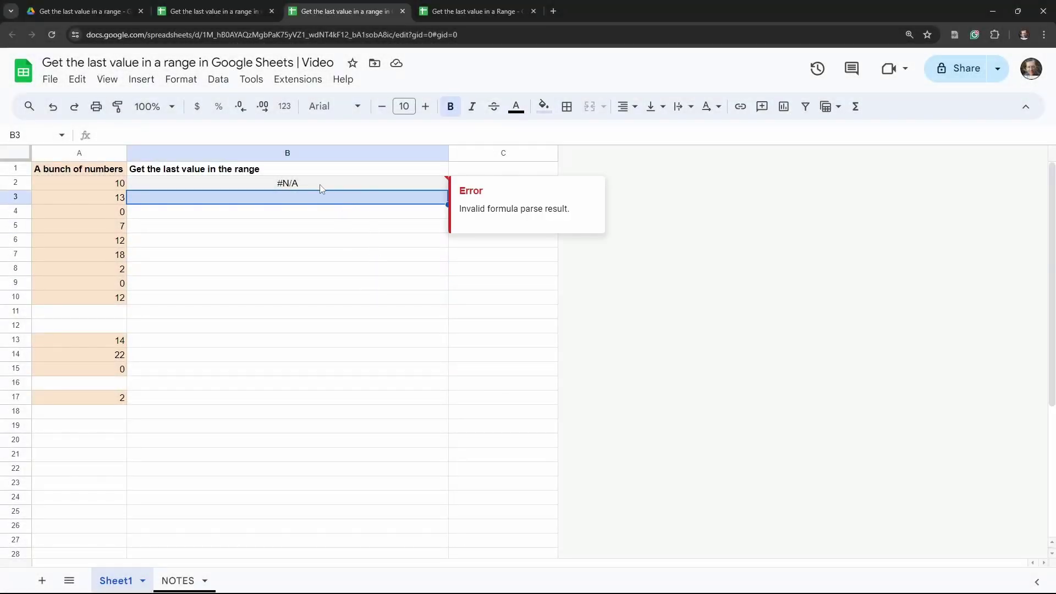
left_click(341, 189)
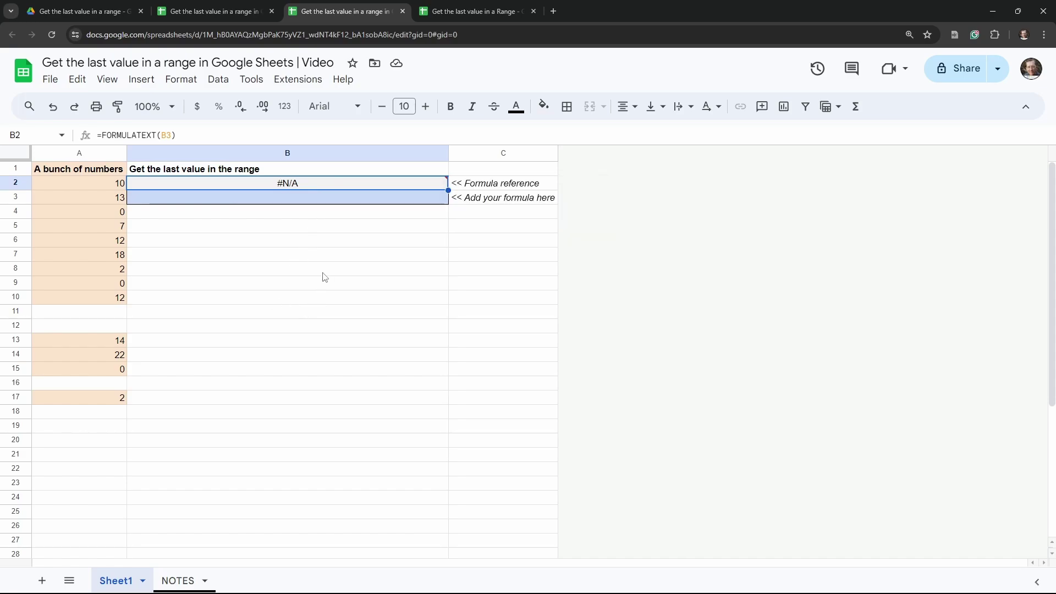
left_click(358, 202)
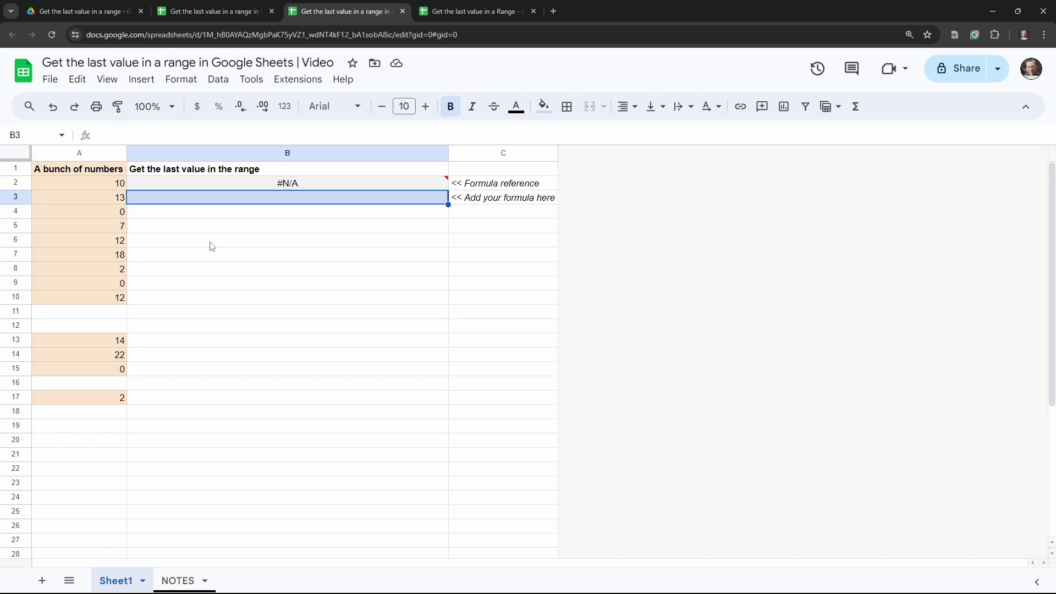
left_click(212, 242)
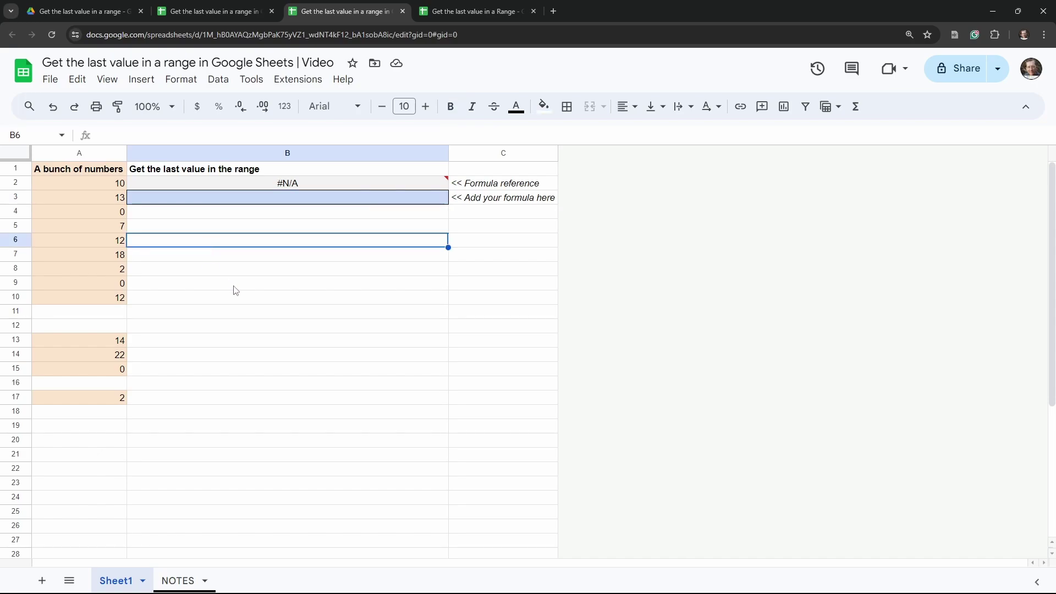
left_click(117, 186)
left_click_drag(117, 186, 101, 429)
left_click_drag(93, 181, 84, 401)
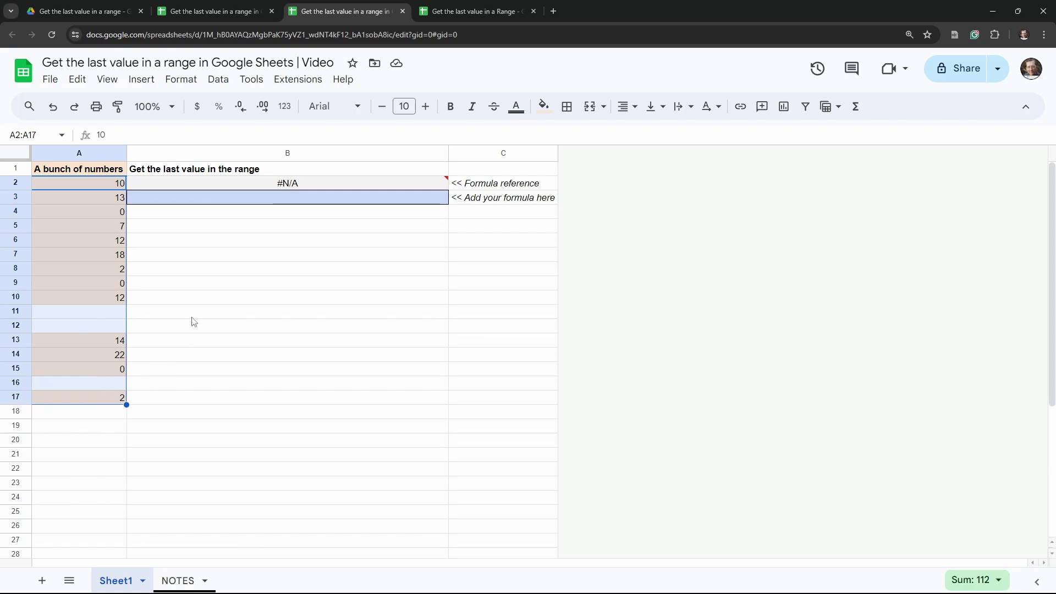
Put a test =ISBLANK(A17) in B17 and fill it up through row 7.
left_click(171, 401)
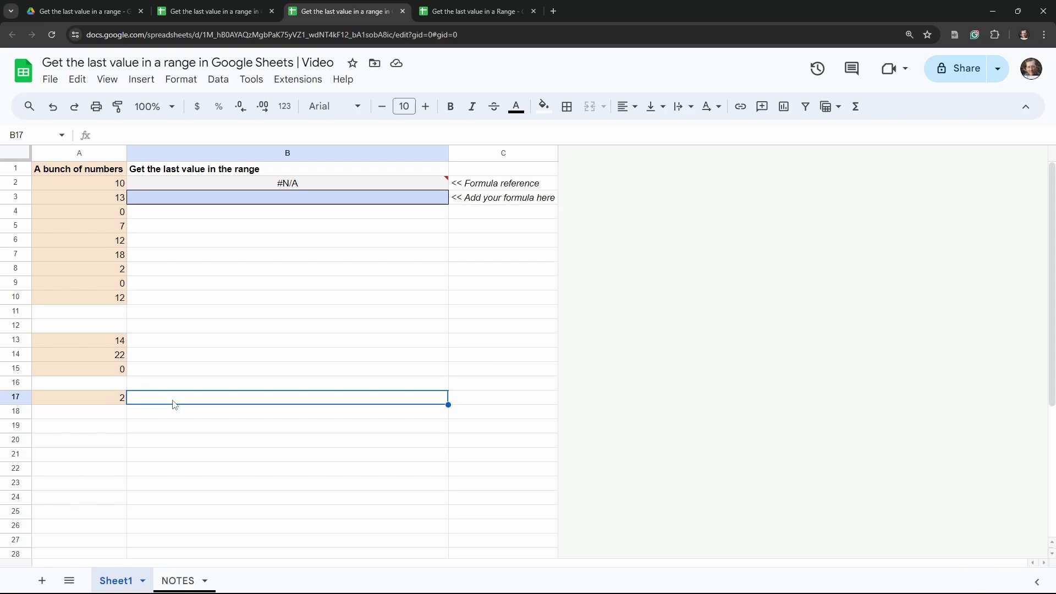
type("=")
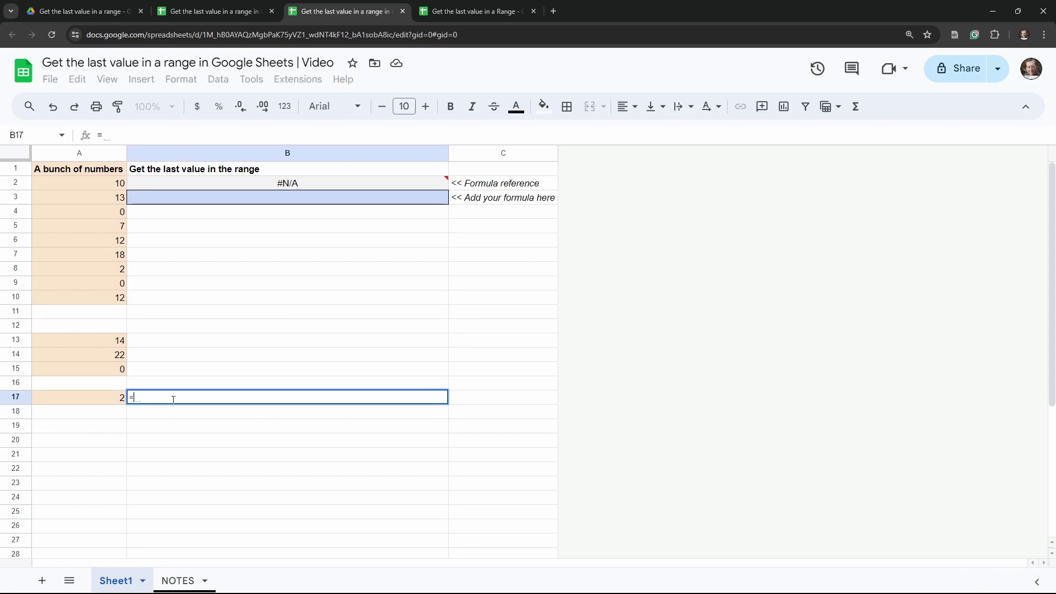
type("ISBLANK(")
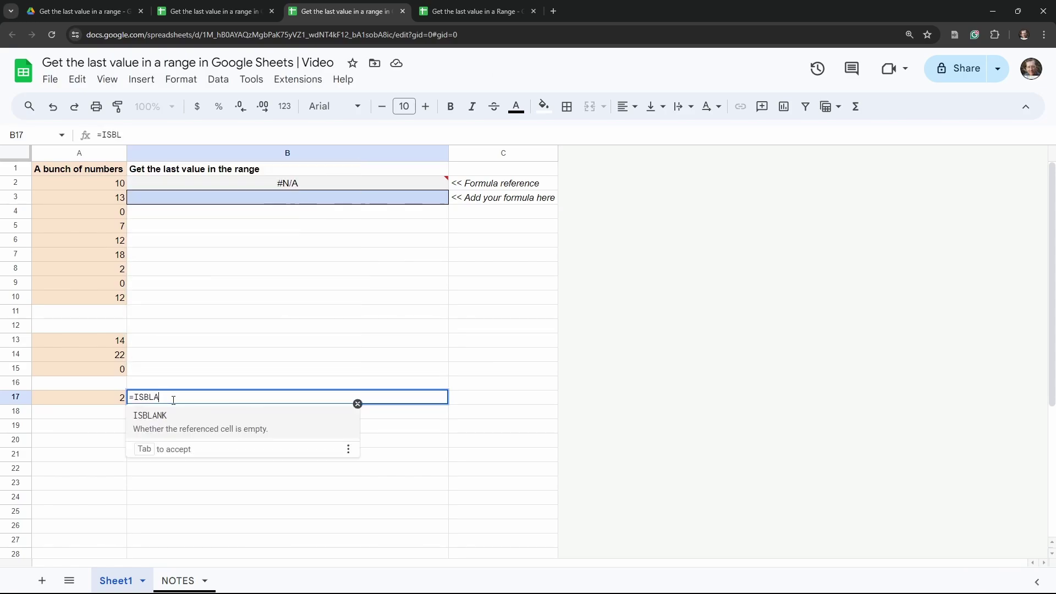
left_click(114, 396)
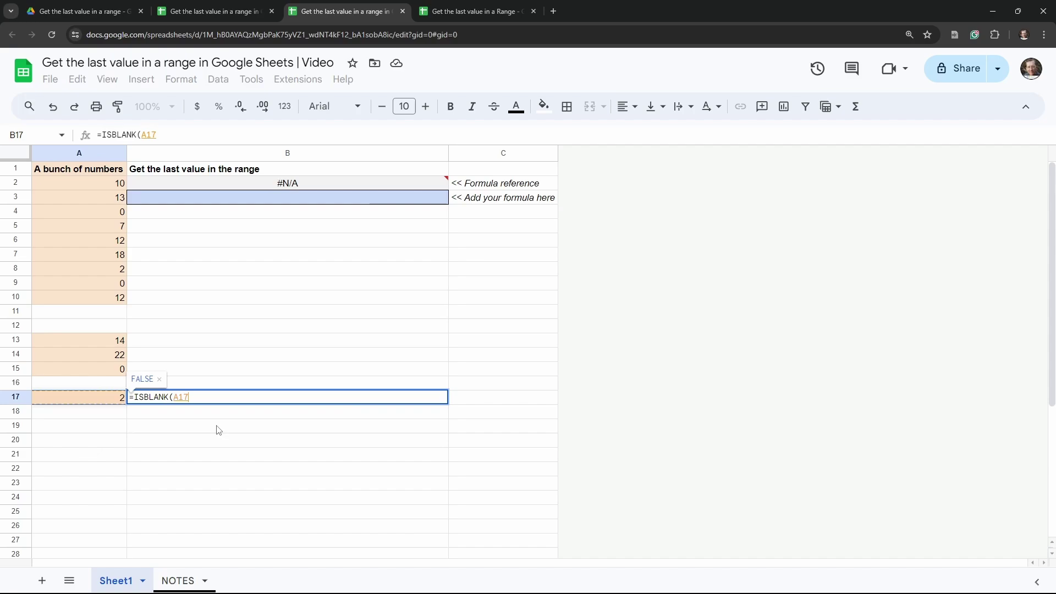
type(")")
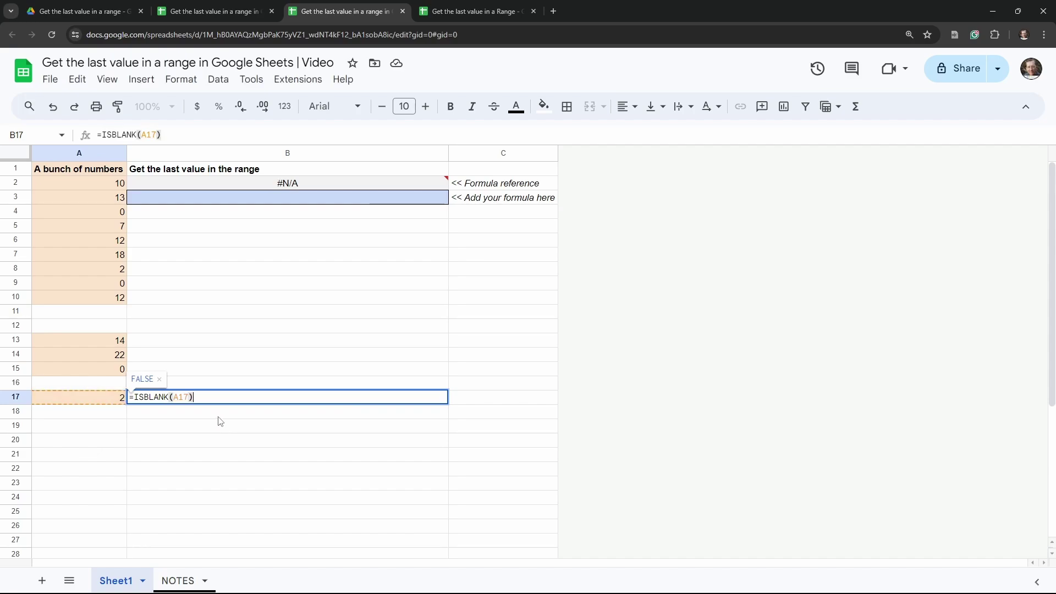
left_click(238, 435)
left_click(237, 400)
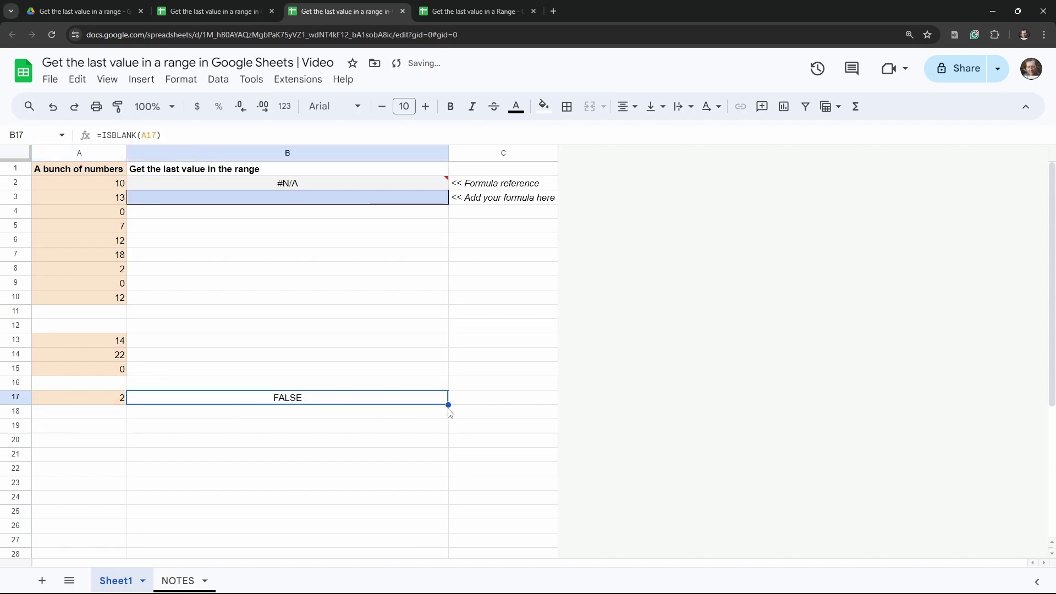
left_click_drag(448, 397, 427, 254)
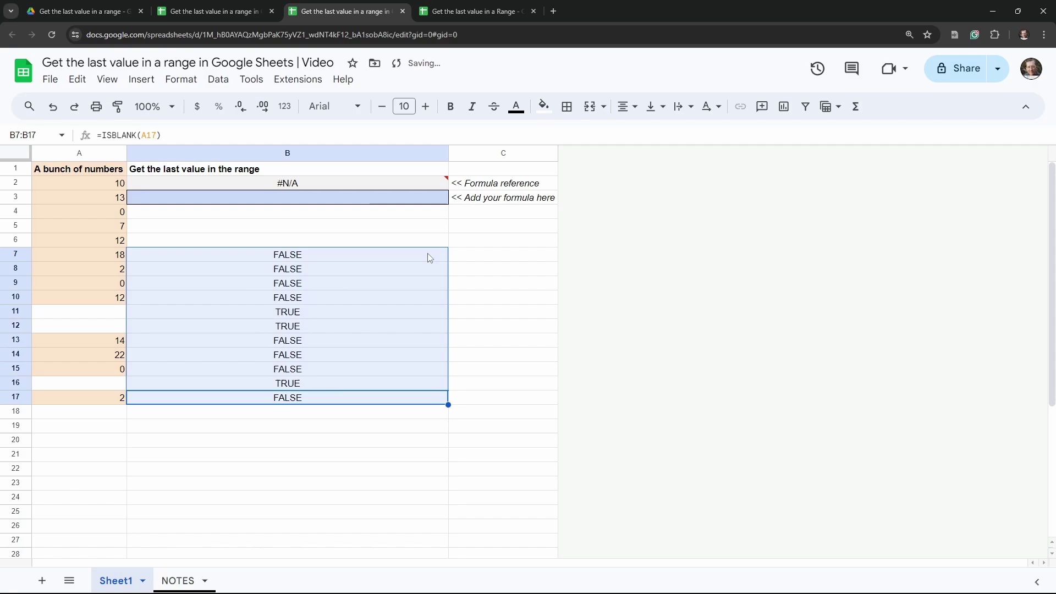
Check the TRUE/FALSE blank results in B7:B17, then delete the temporary tests.
left_click(167, 259)
left_click(174, 272)
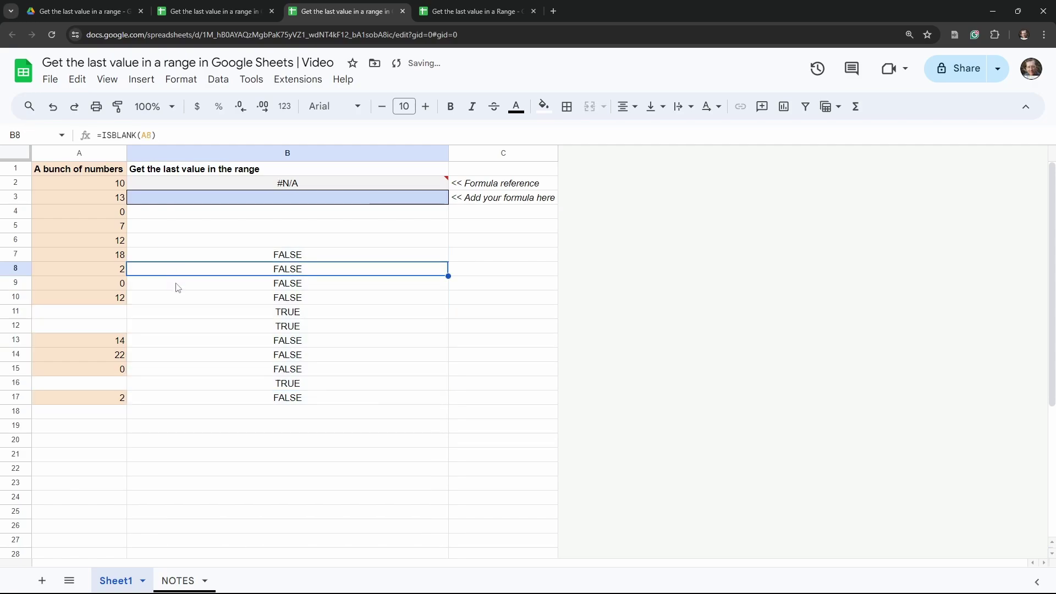
left_click(173, 285)
left_click(174, 299)
left_click(179, 311)
left_click(184, 326)
left_click(189, 340)
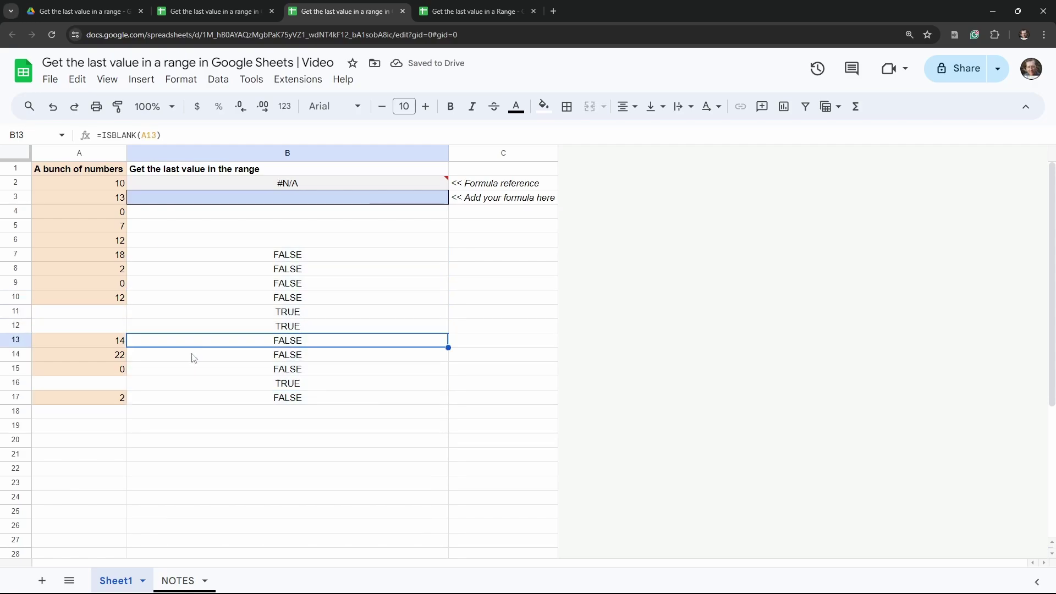
left_click(193, 355)
left_click(236, 257)
left_click(282, 400, "shift")
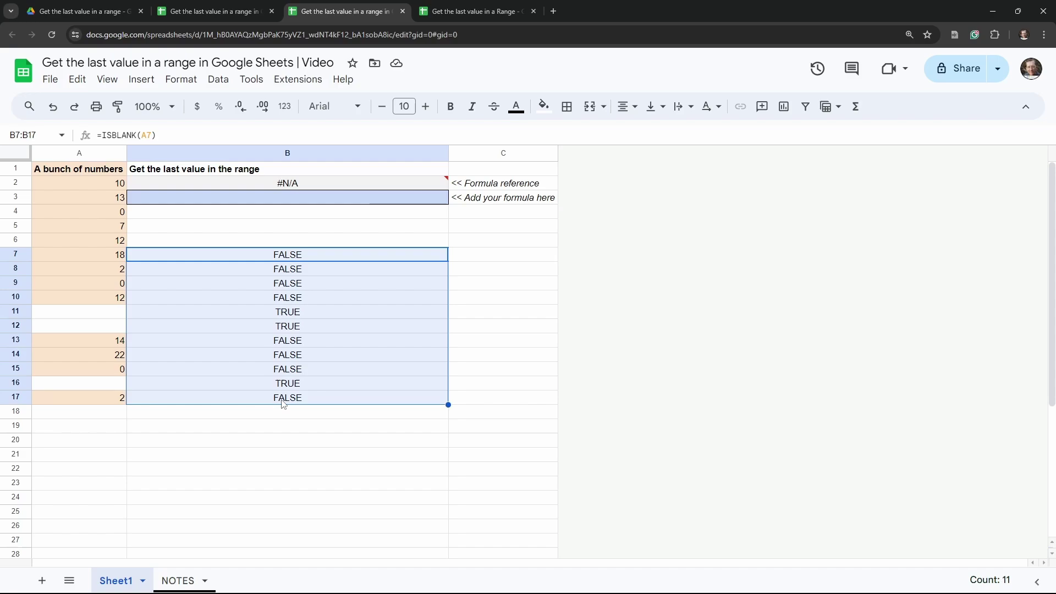
key("Delete")
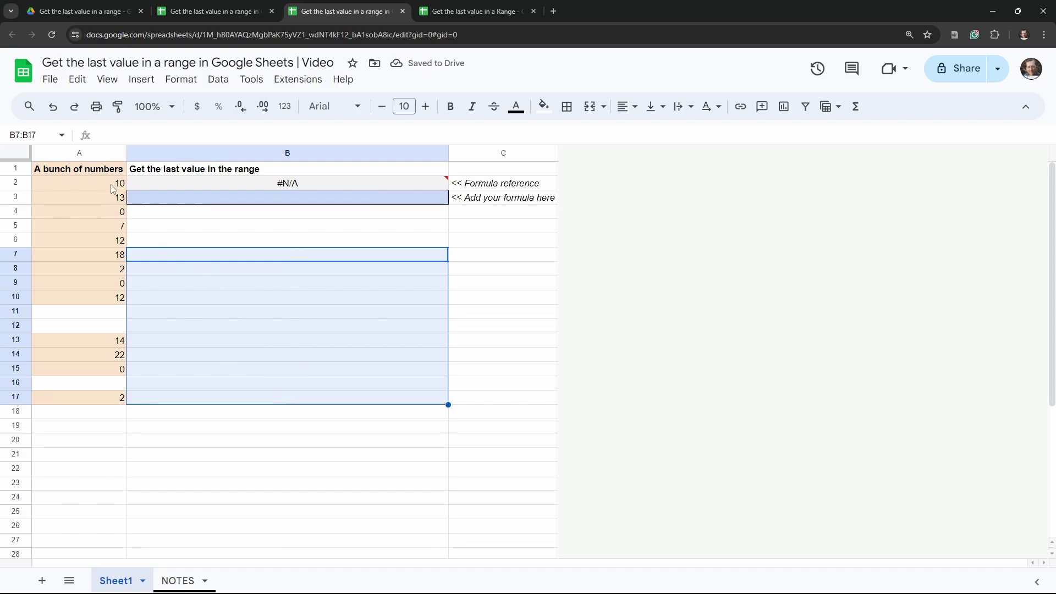
left_click(211, 397)
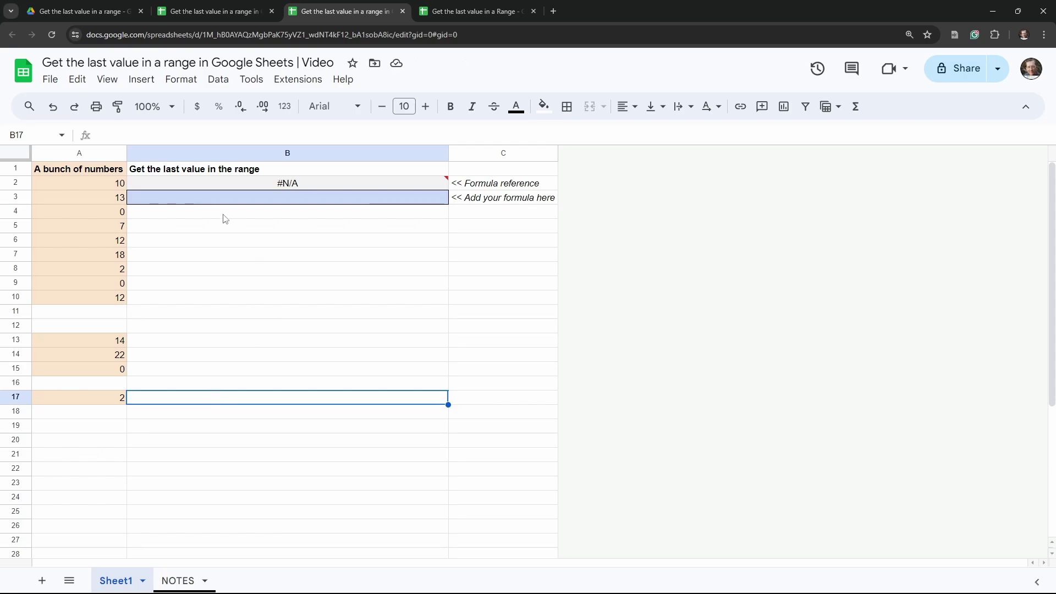
Enter =ARRAYFORMULA(ISBLANK(A2:A40) <> FALSE) in B6.
left_click(219, 242)
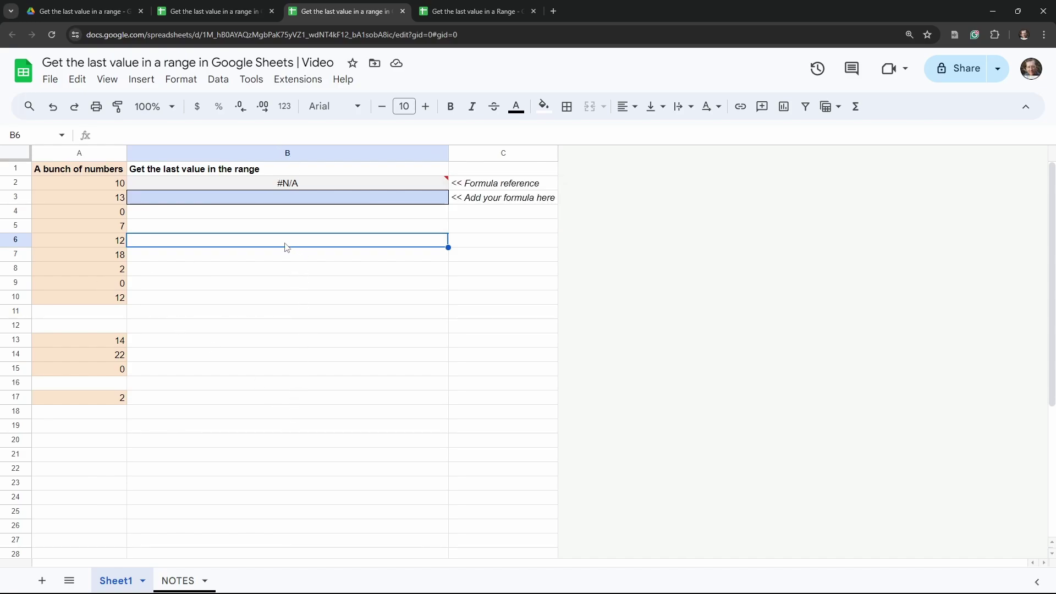
type("=")
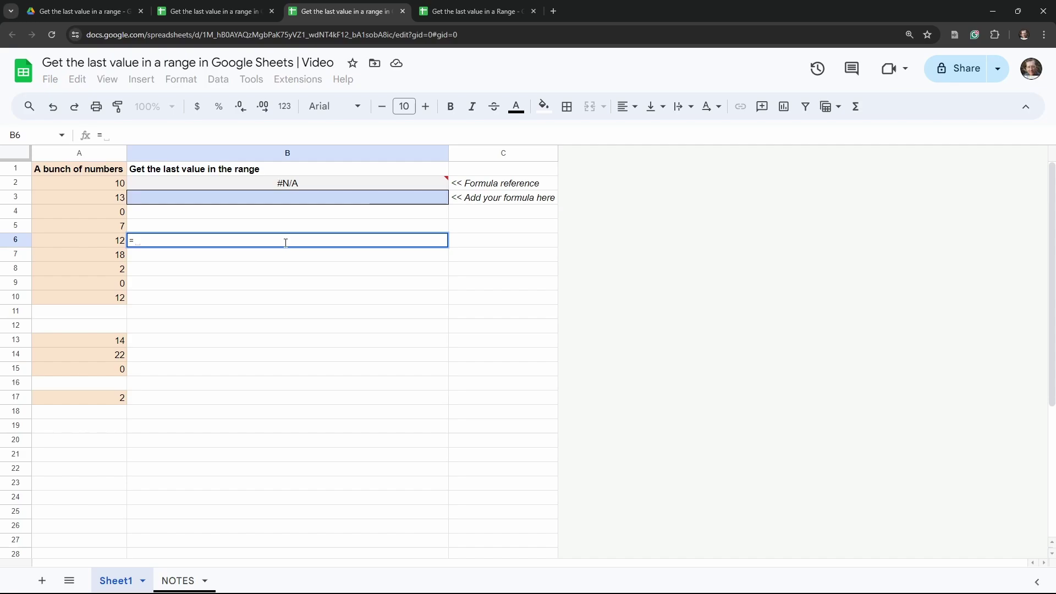
type("ARRA")
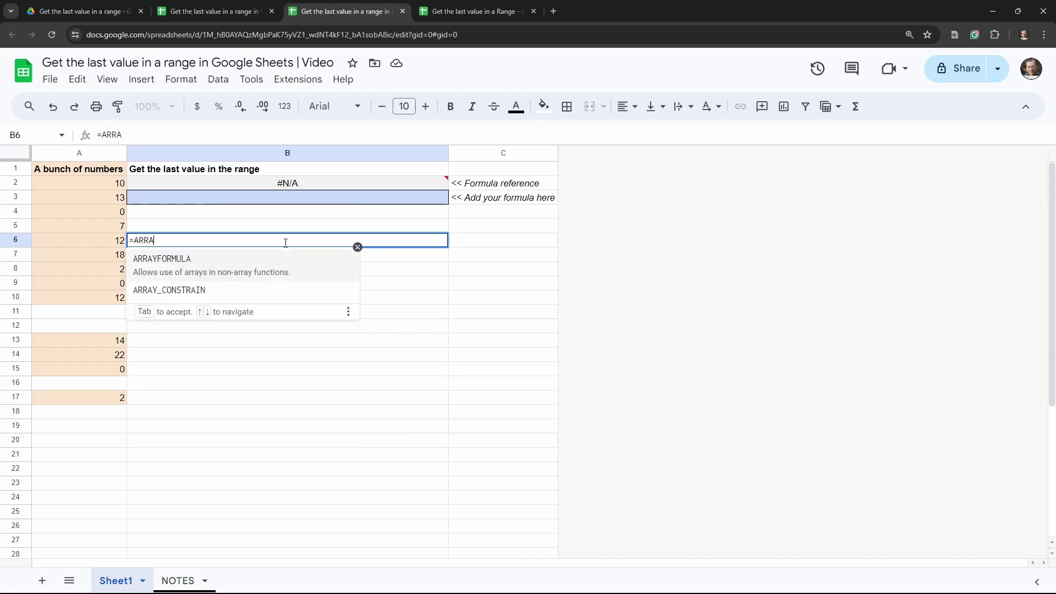
key("Tab")
type("IS")
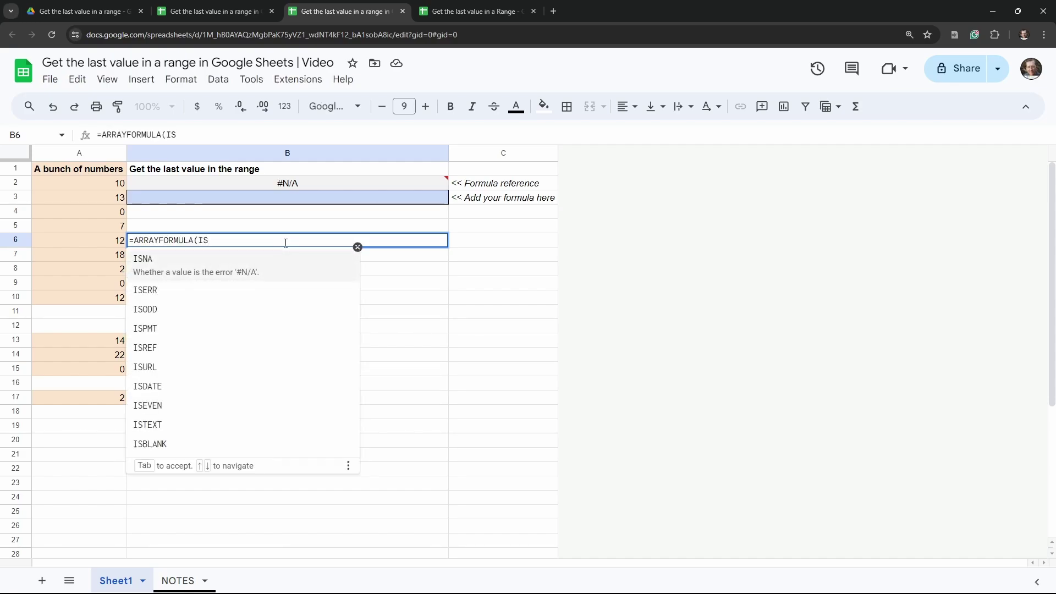
left_click(150, 443)
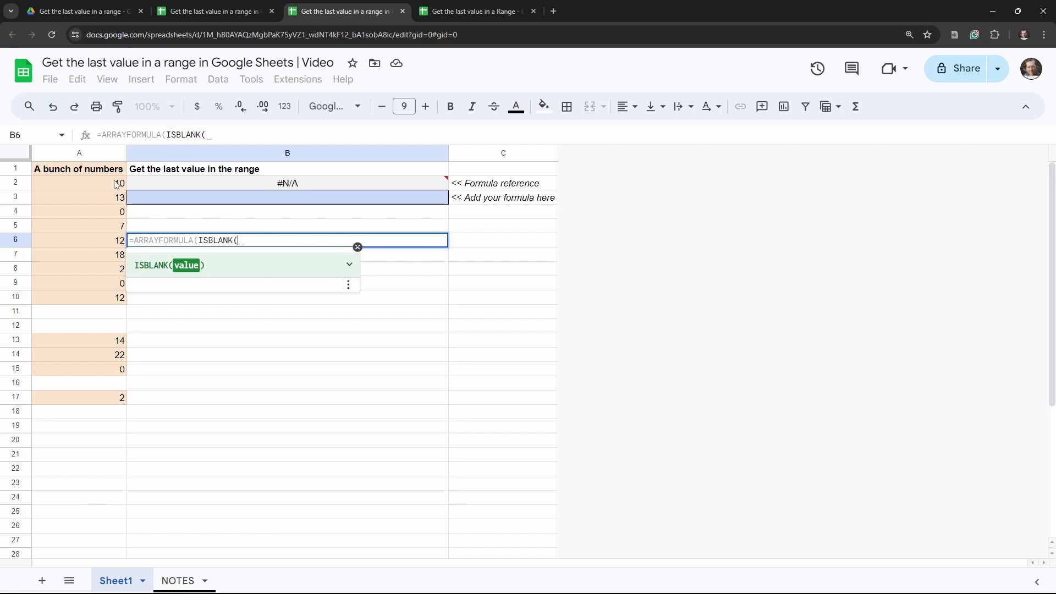
left_click_drag(116, 183, 109, 518)
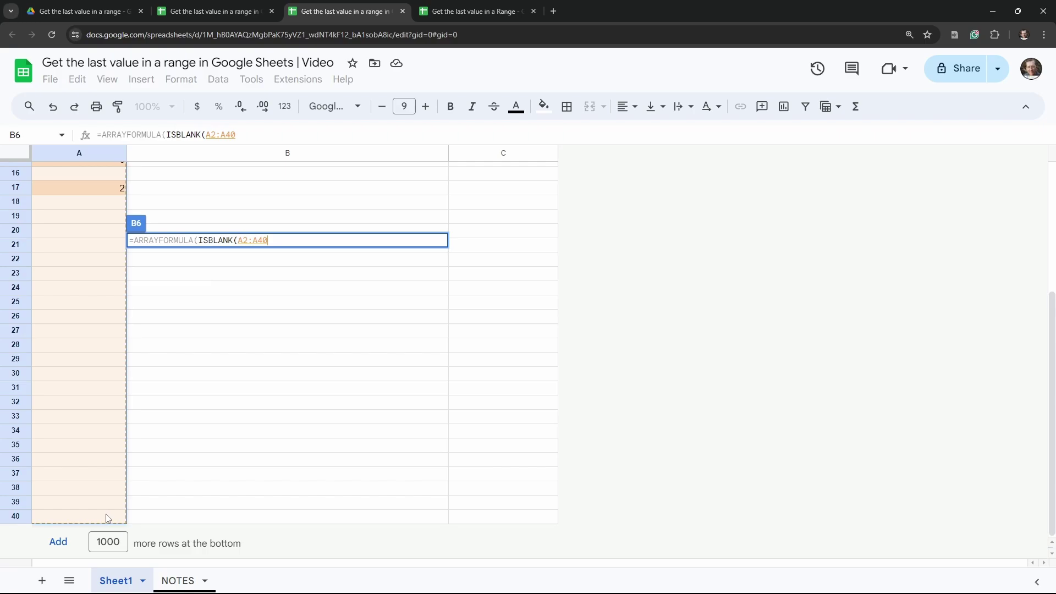
scroll(269, 460, "up", 5)
type(")")
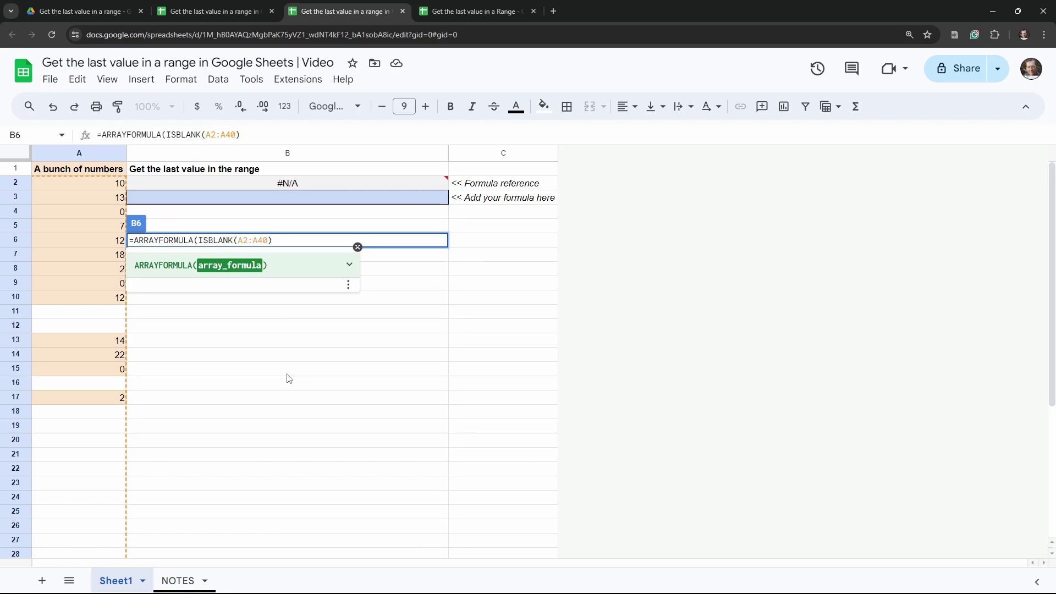
type("<> FALSE)")
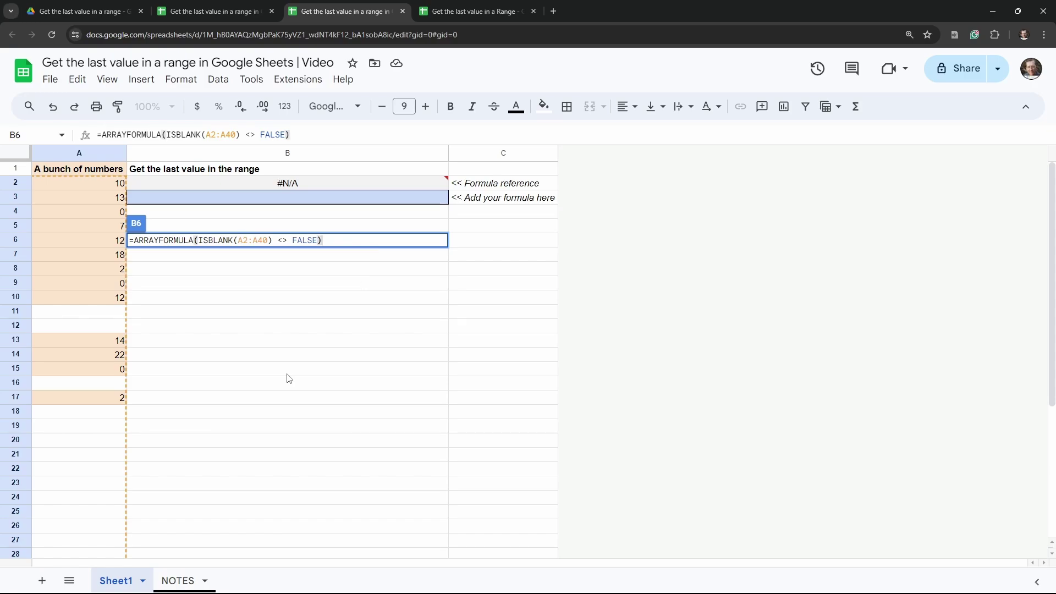
key("Return")
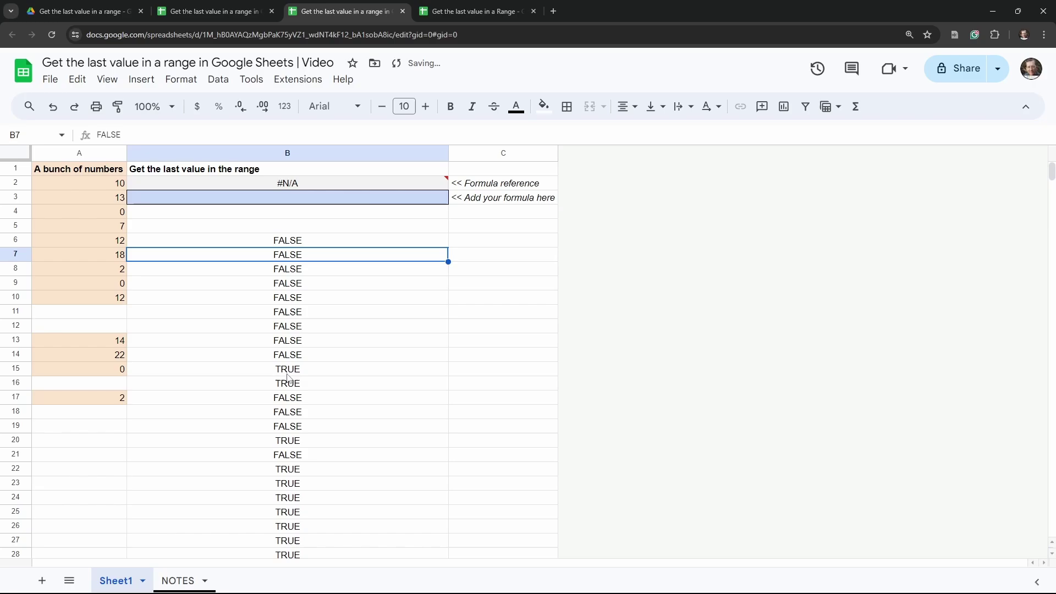
Scroll through B6's spilled TRUE/FALSE results down to row 44 and review the formula.
scroll(250, 382, "down", 14)
scroll(250, 382, "up", 6)
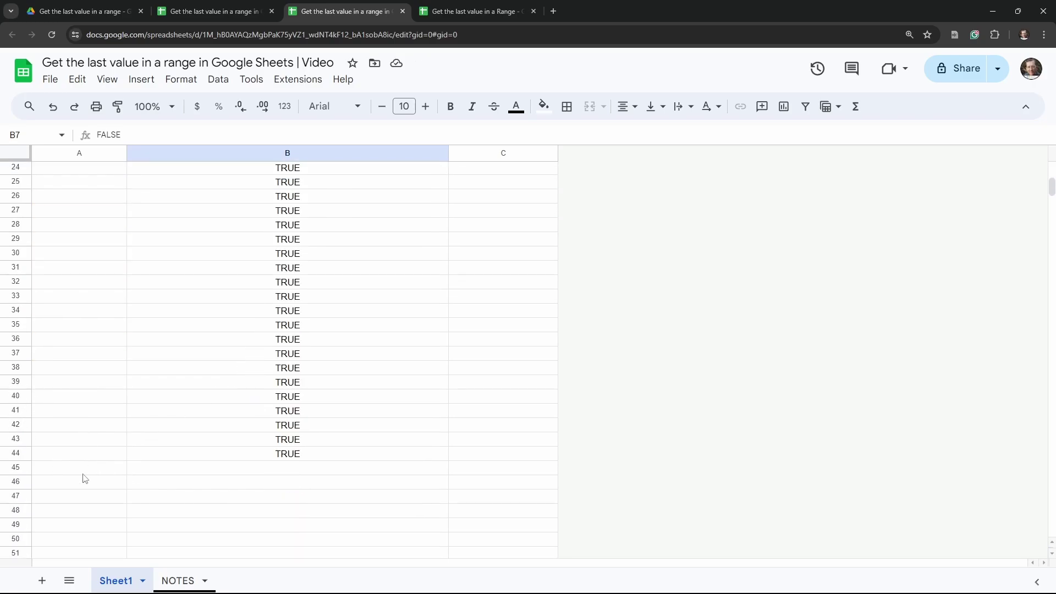
scroll(224, 424, "up", 8)
left_click(307, 243)
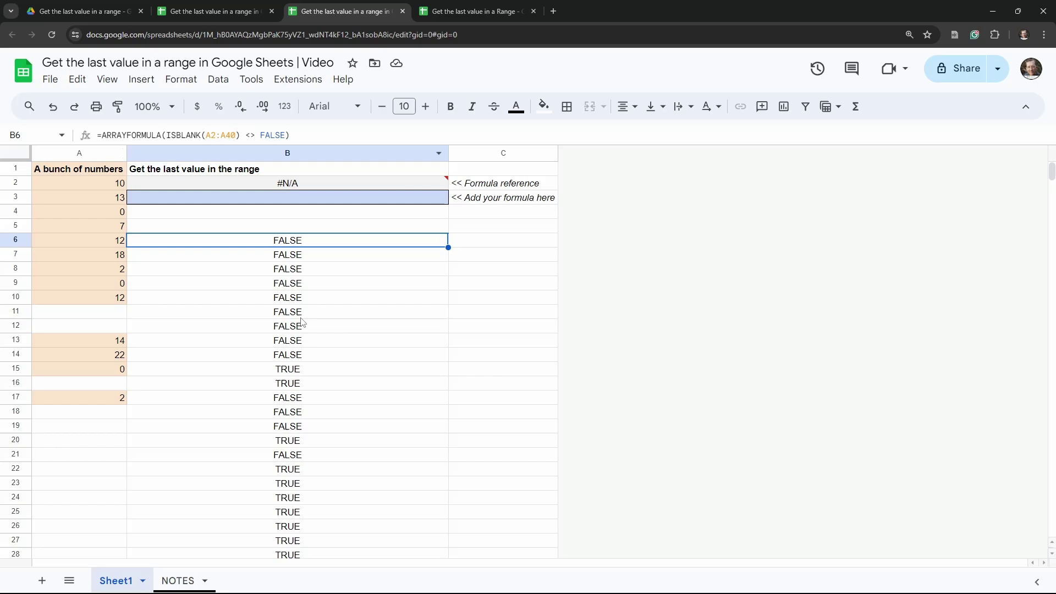
In B3, type =XLOOKUP(TRUE, ARRAYFORMULA(ISBLANK(A2:A) <> TRUE) using the open-ended range A2:A.
left_click(336, 296)
left_click(308, 197)
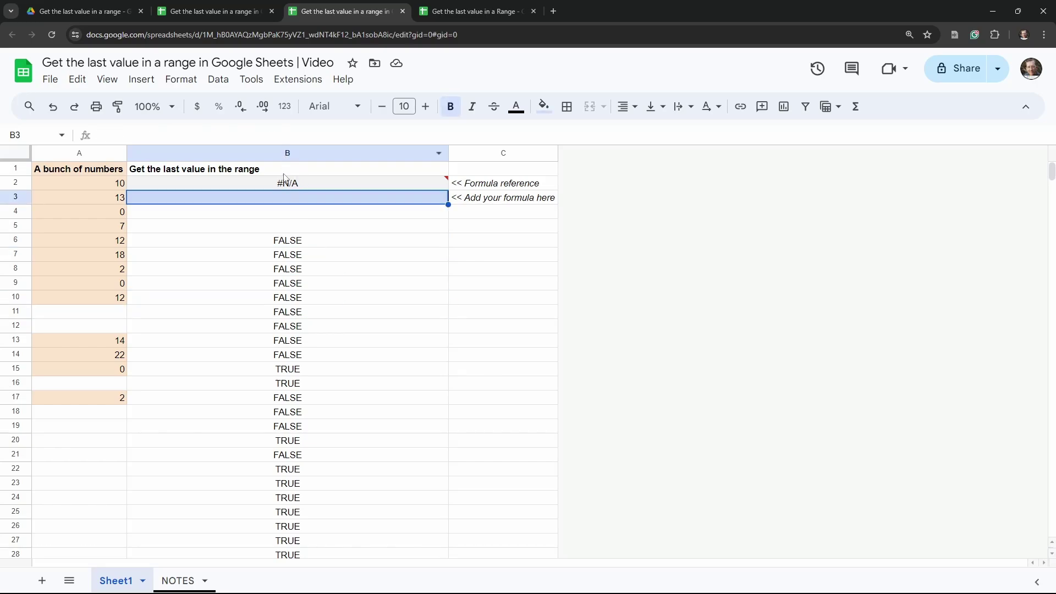
left_click(99, 402)
left_click(262, 197)
type("=XL")
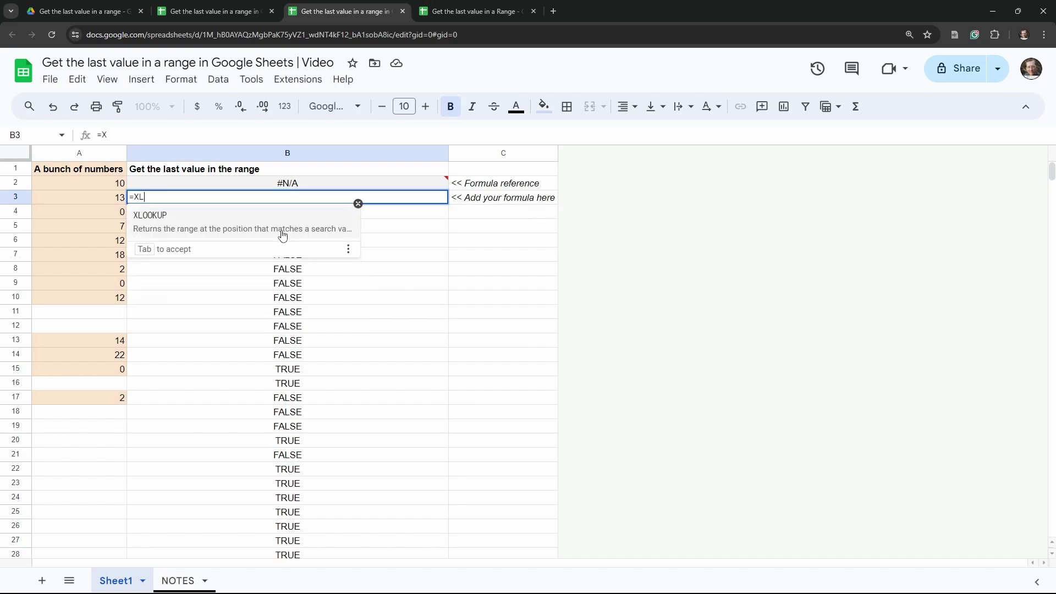
type("OOKUP(")
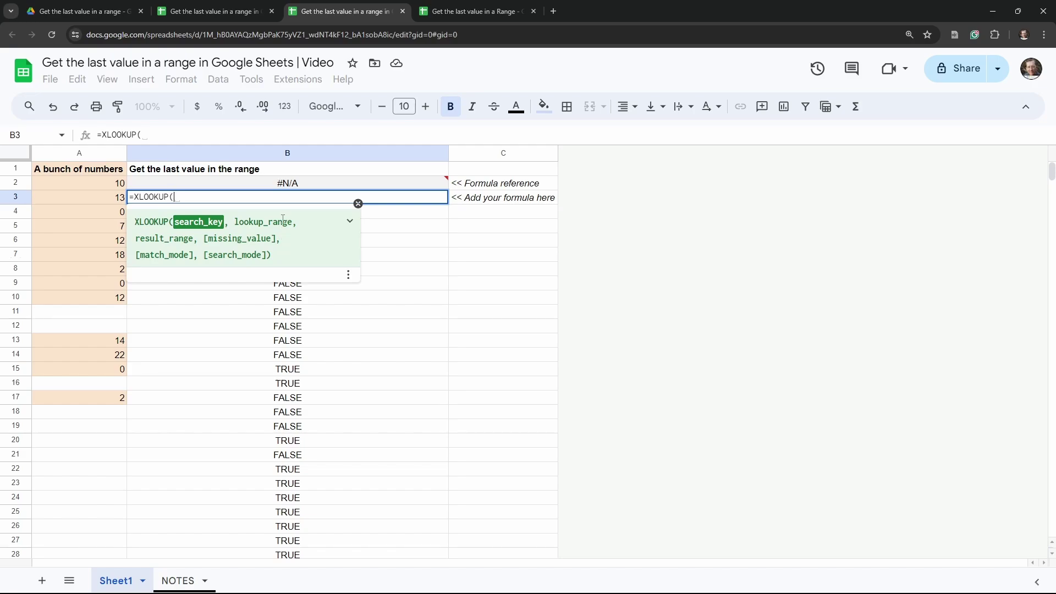
type("TRUE")
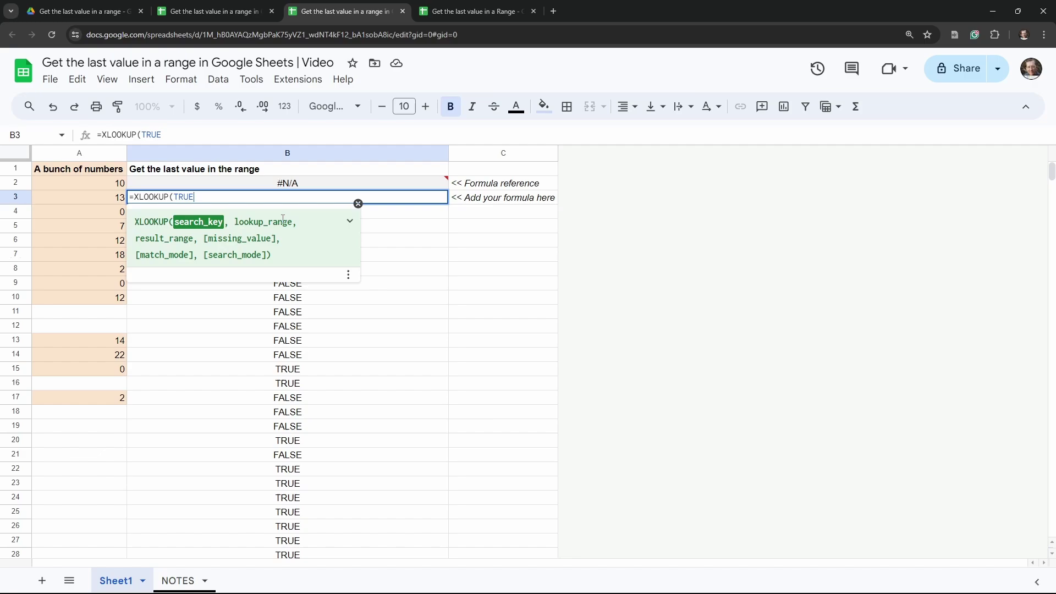
type(", ")
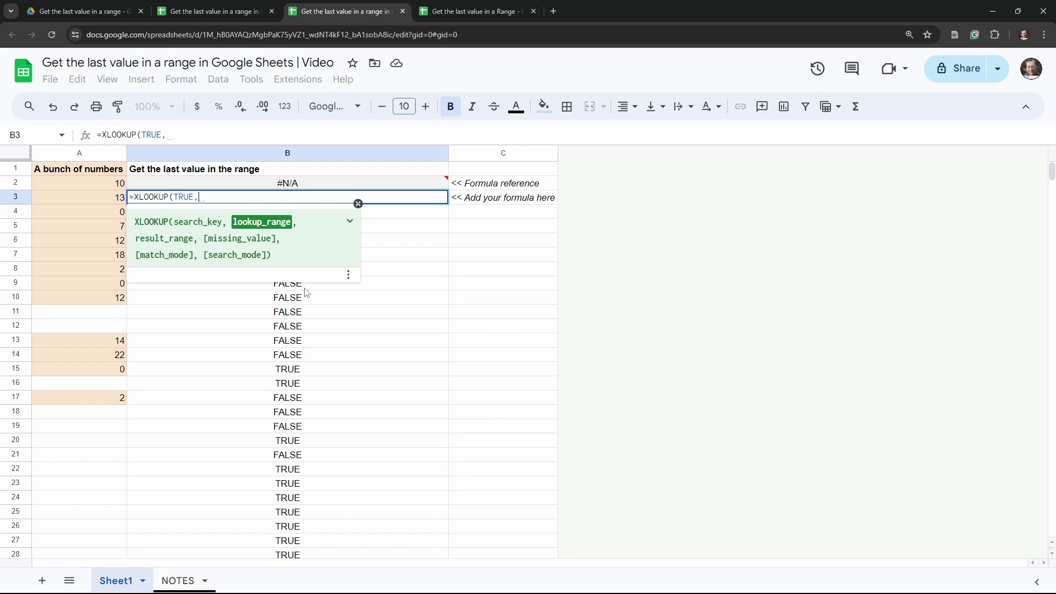
type("ARRA")
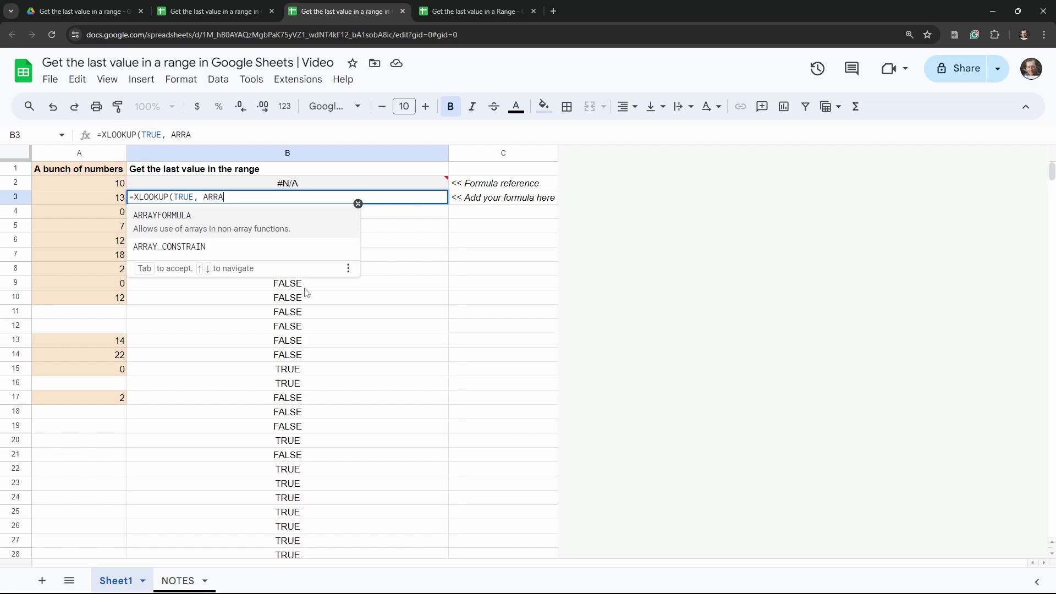
type("YFORMULA(")
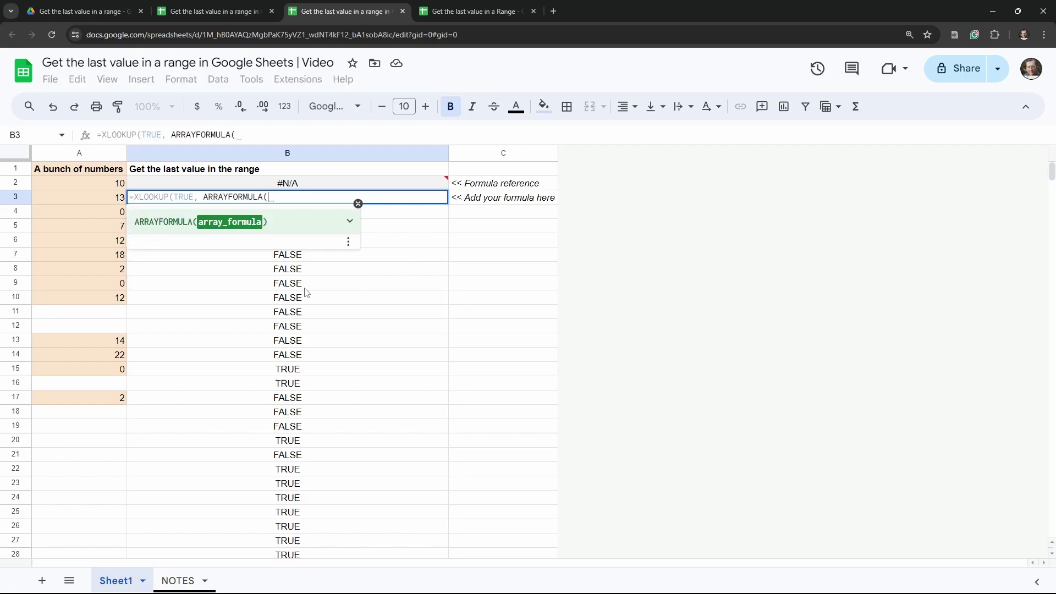
type("ISBLANK(")
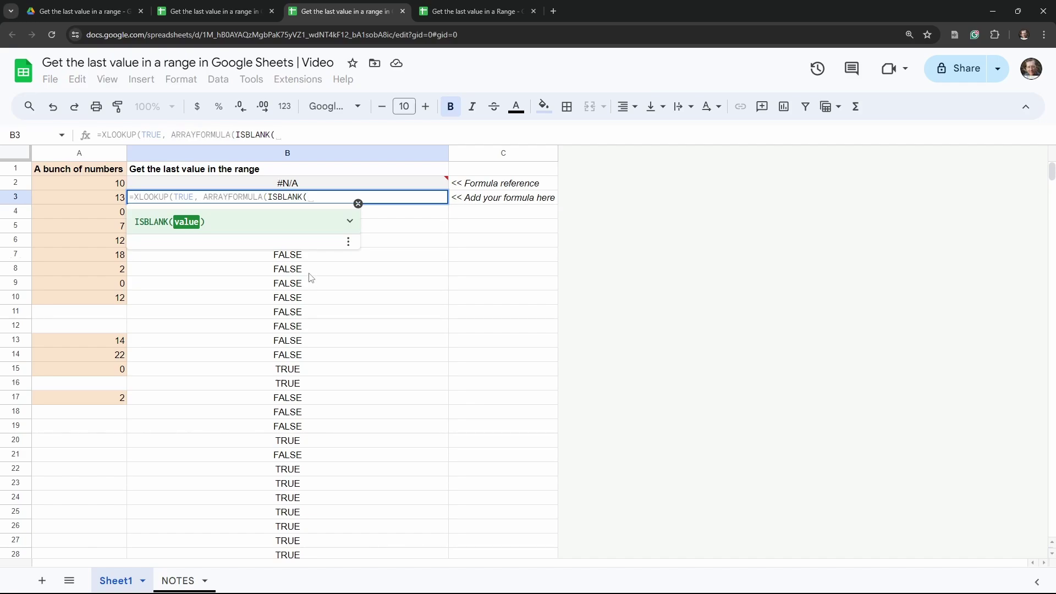
left_click_drag(105, 181, 97, 253)
key("BackSpace")
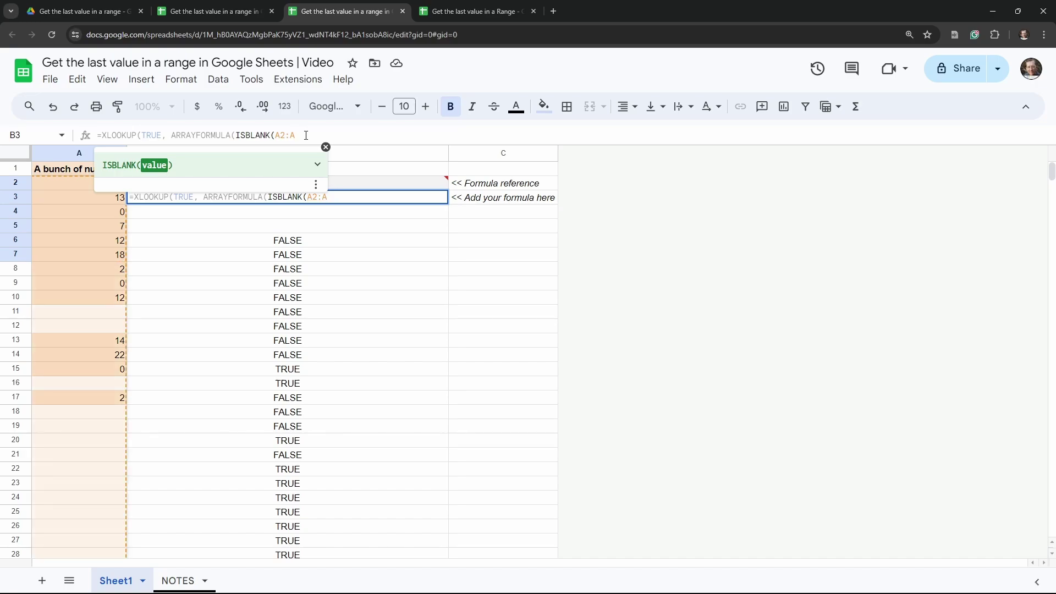
type(")")
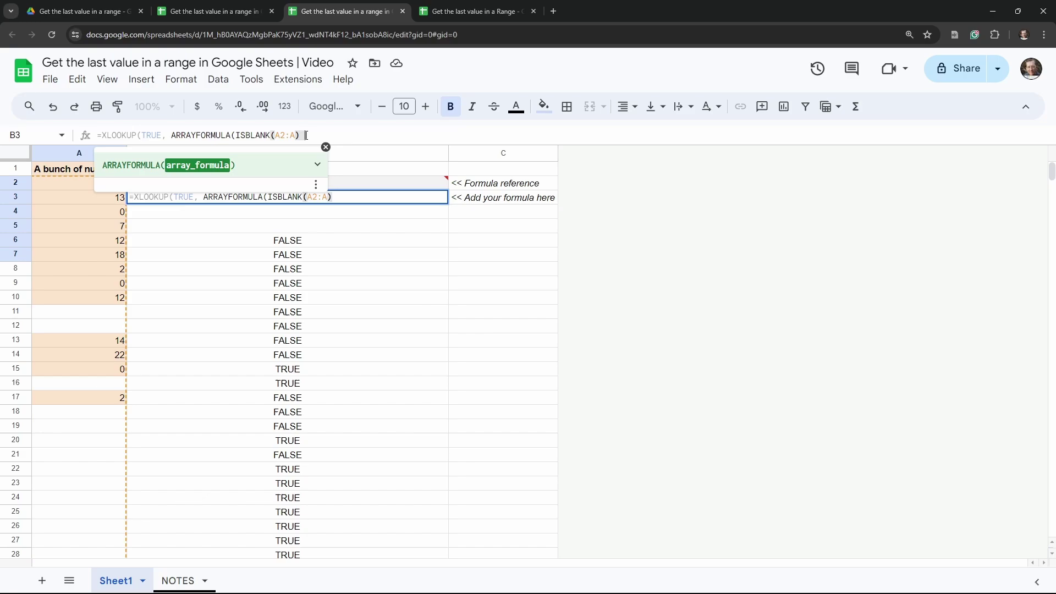
type(" <>")
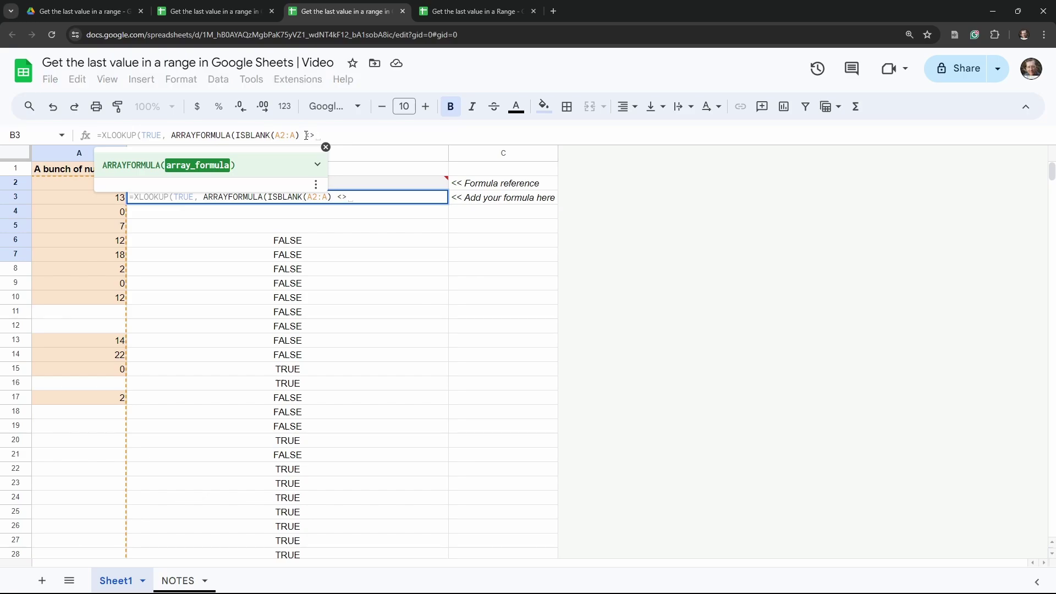
type(" TRUE")
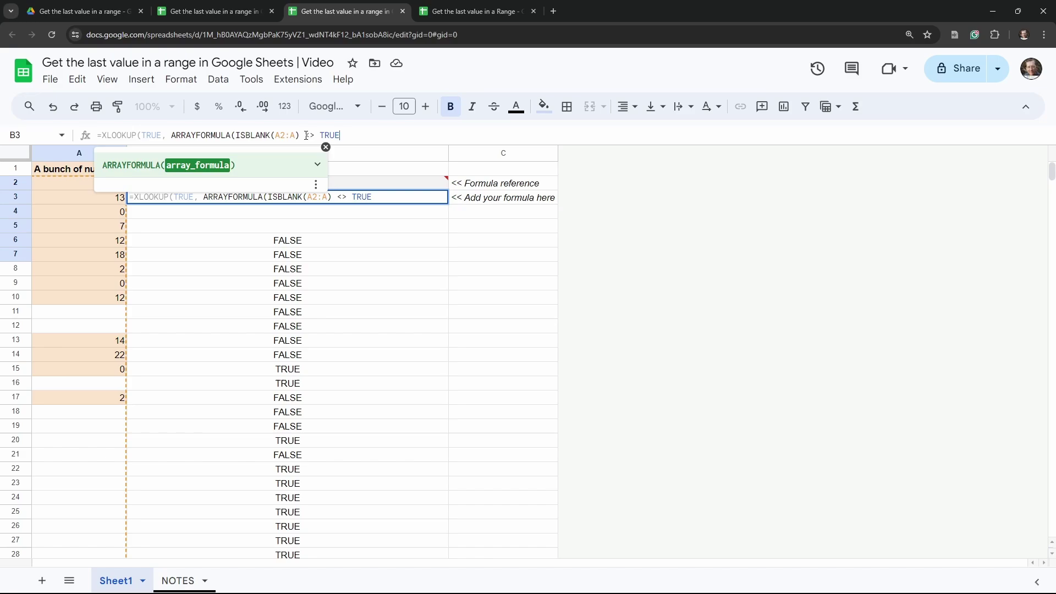
type(")")
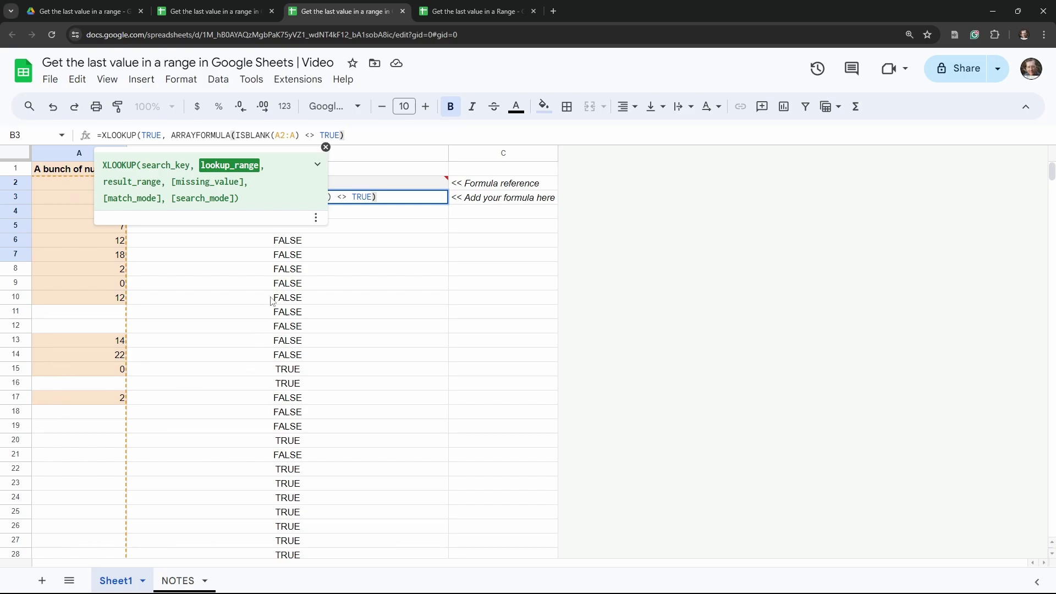
Add A2:A as XLOOKUP's result range and leave missing_value blank, ending the formula with ',A2:A,,'.
type(",")
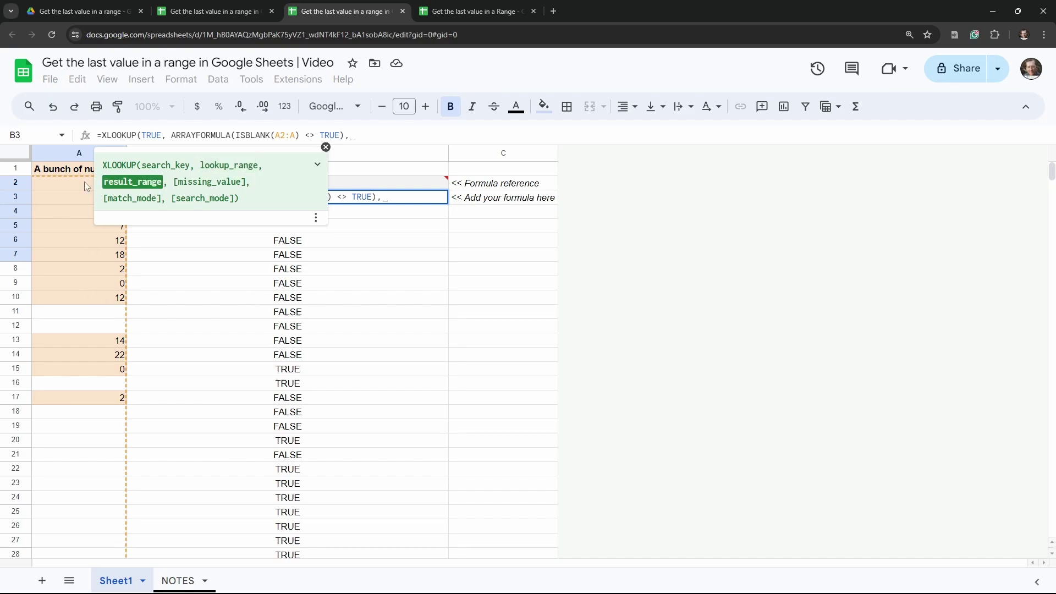
left_click_drag(295, 136, 277, 136)
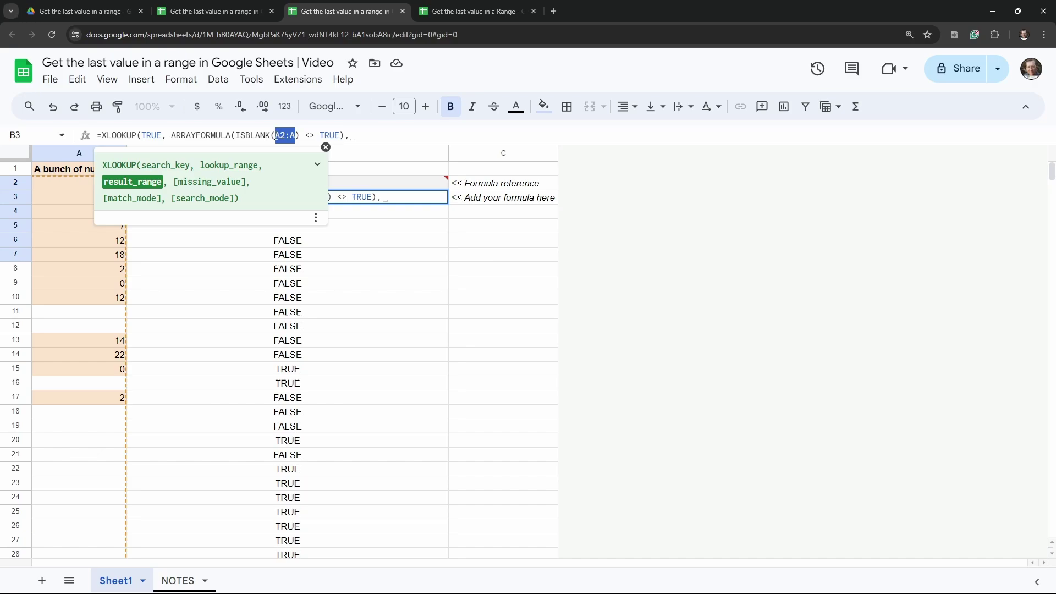
key("ctrl+c")
left_click(354, 135)
key("ctrl+v")
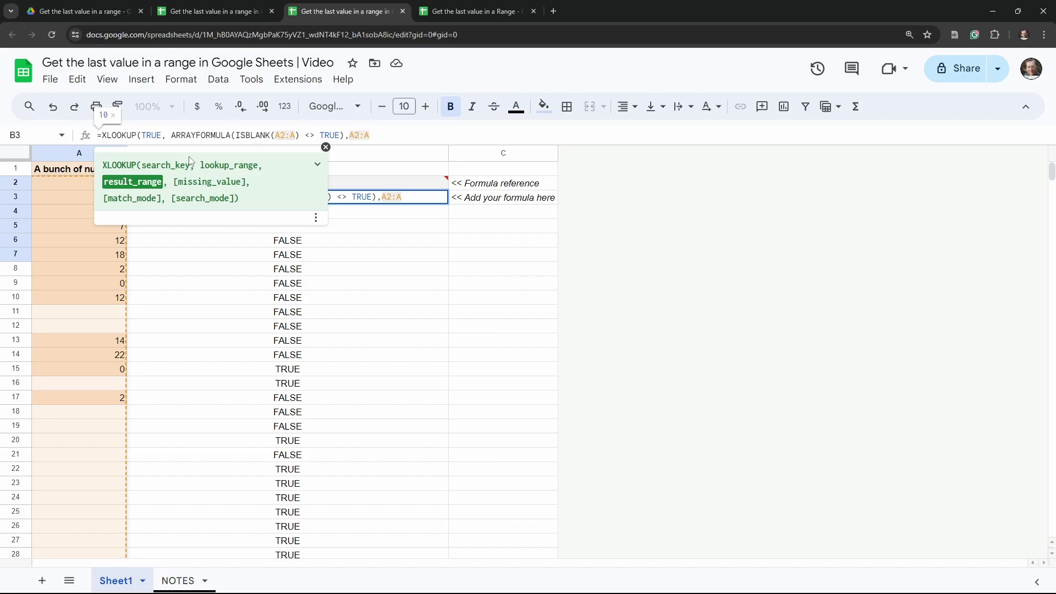
type(",")
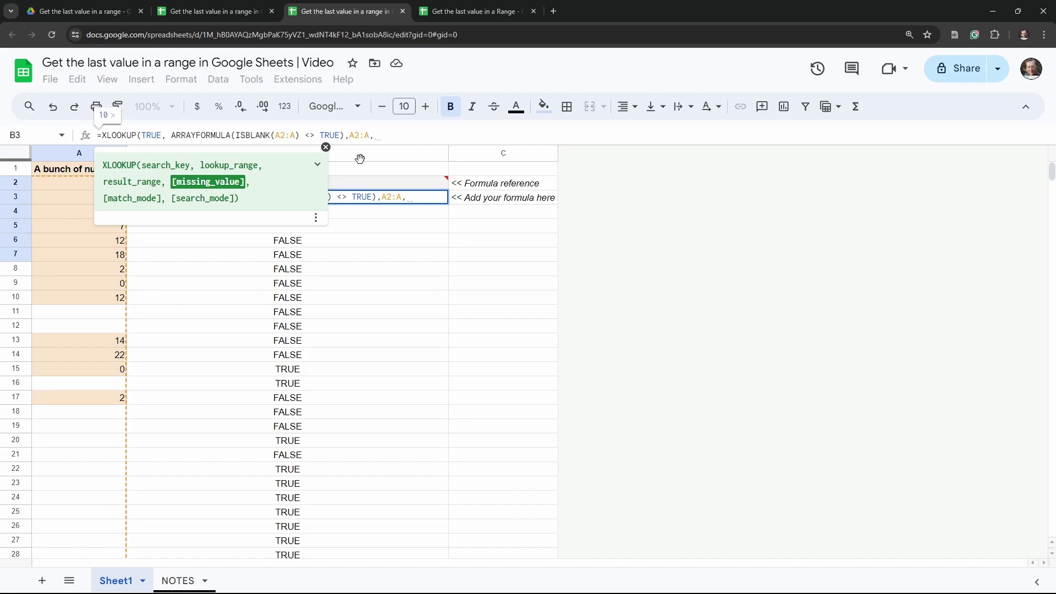
type("\"\"")
key("BackSpace")
key("BackSpace")
type(",")
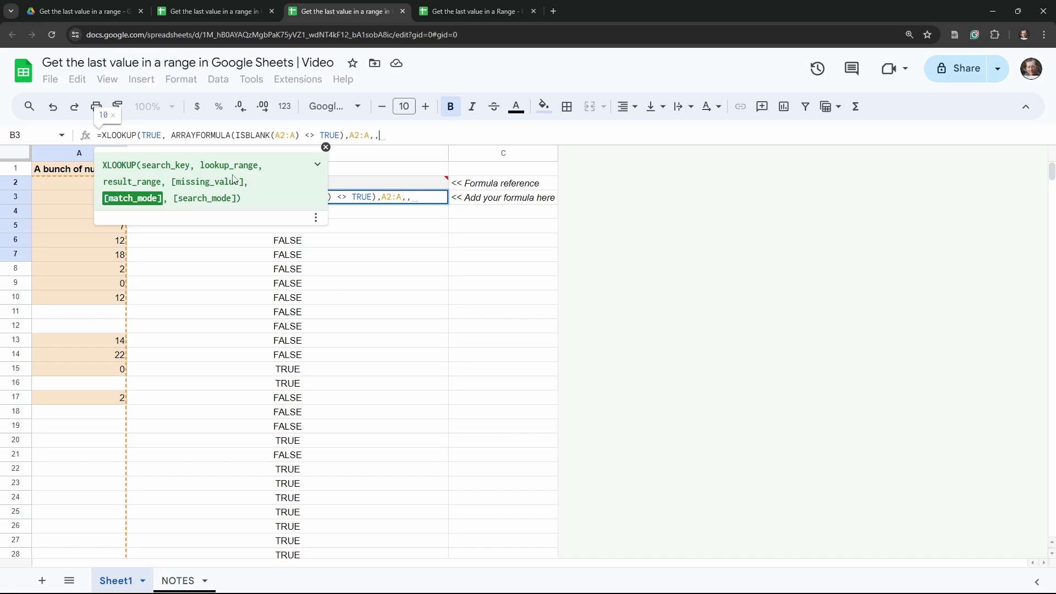
Read the match_mode and search_mode help, then close the formula with '0, -1)'.
left_click(317, 164)
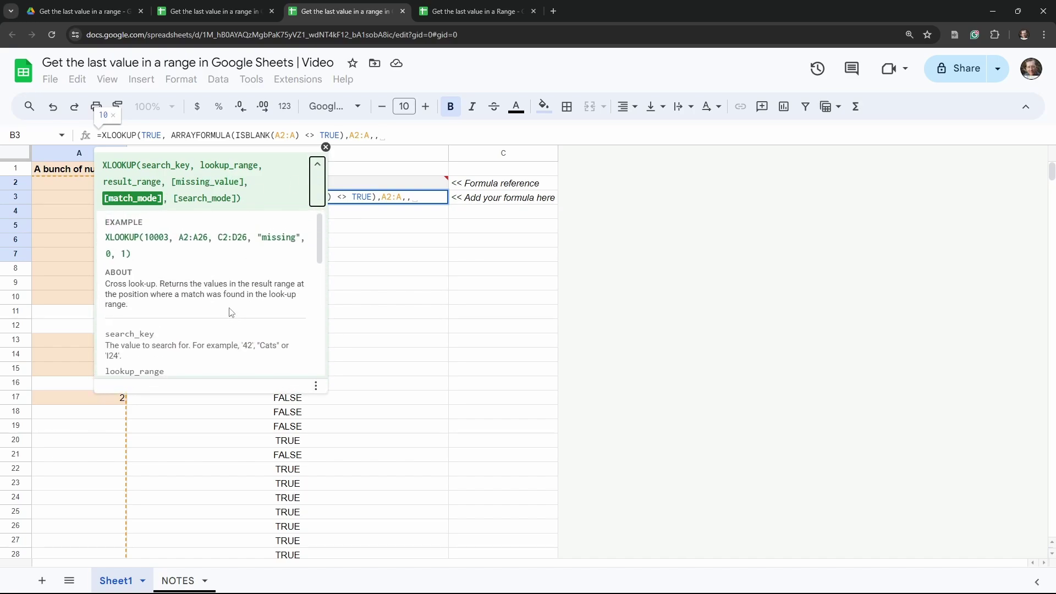
scroll(228, 297, "down", 3)
scroll(226, 288, "down", 3)
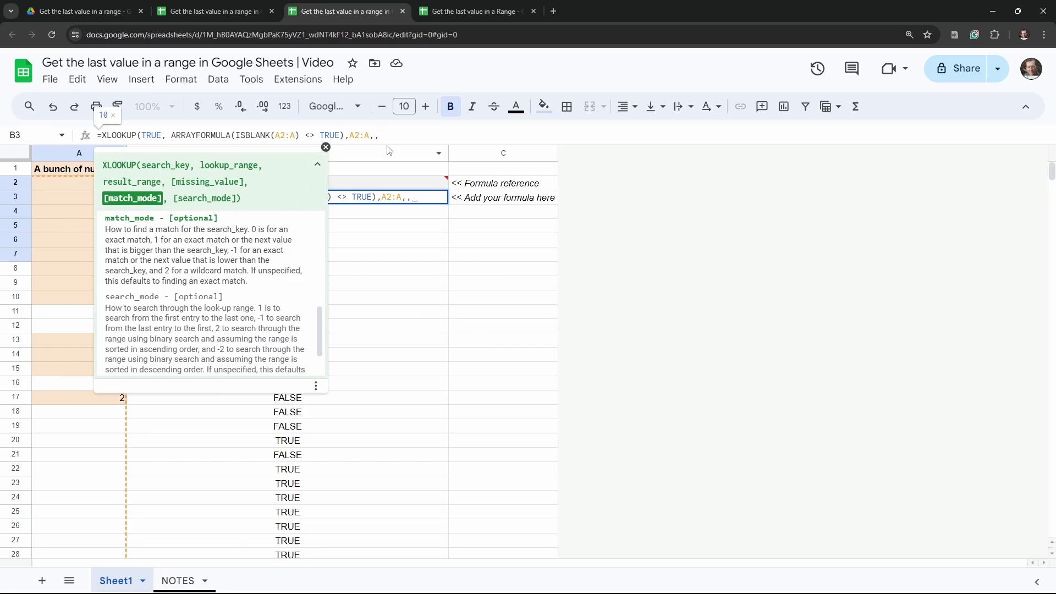
type("0,")
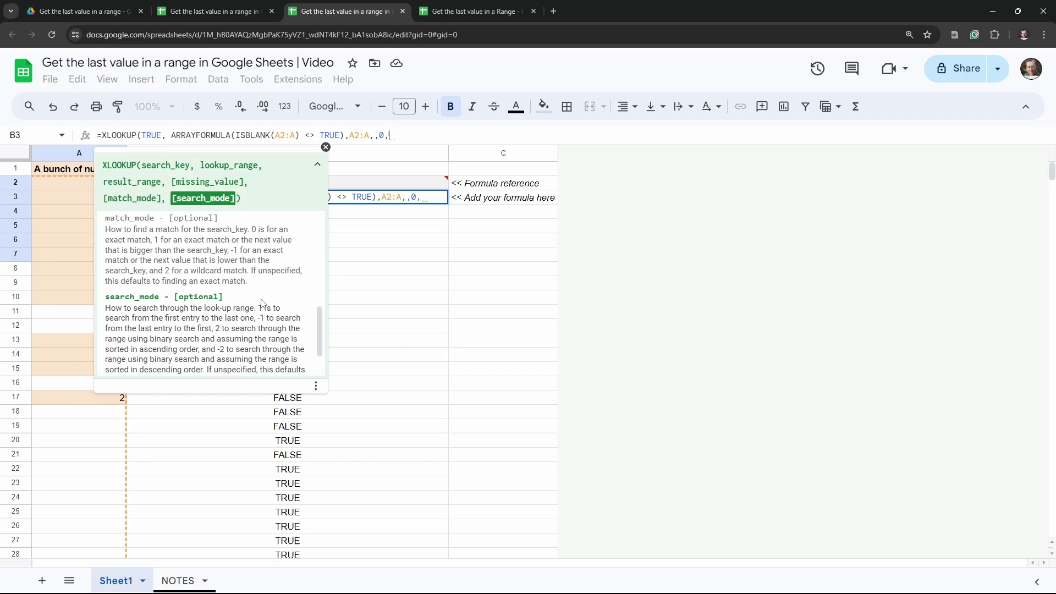
type("-1")
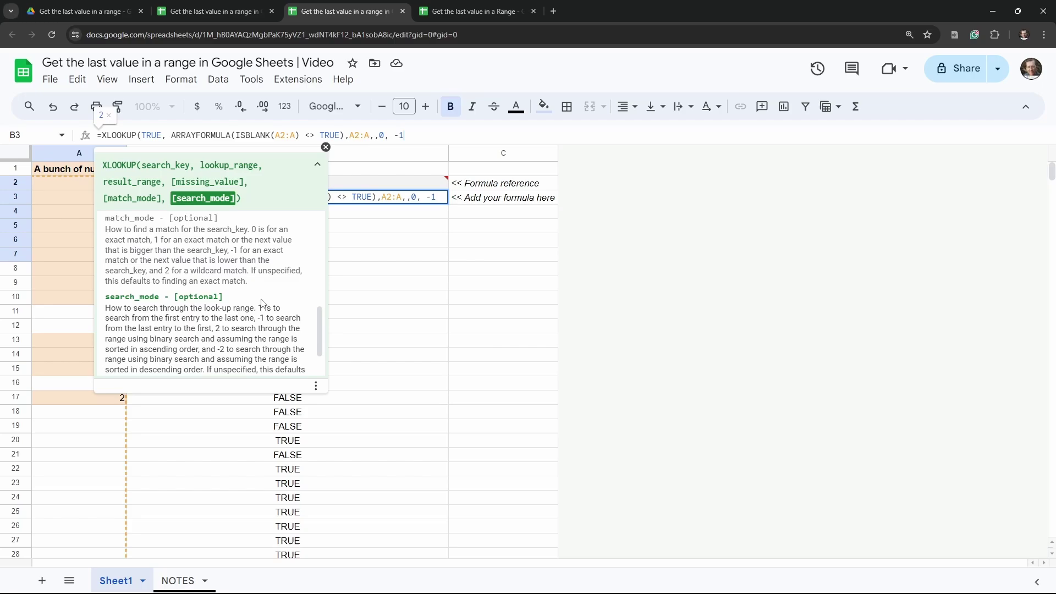
type(")")
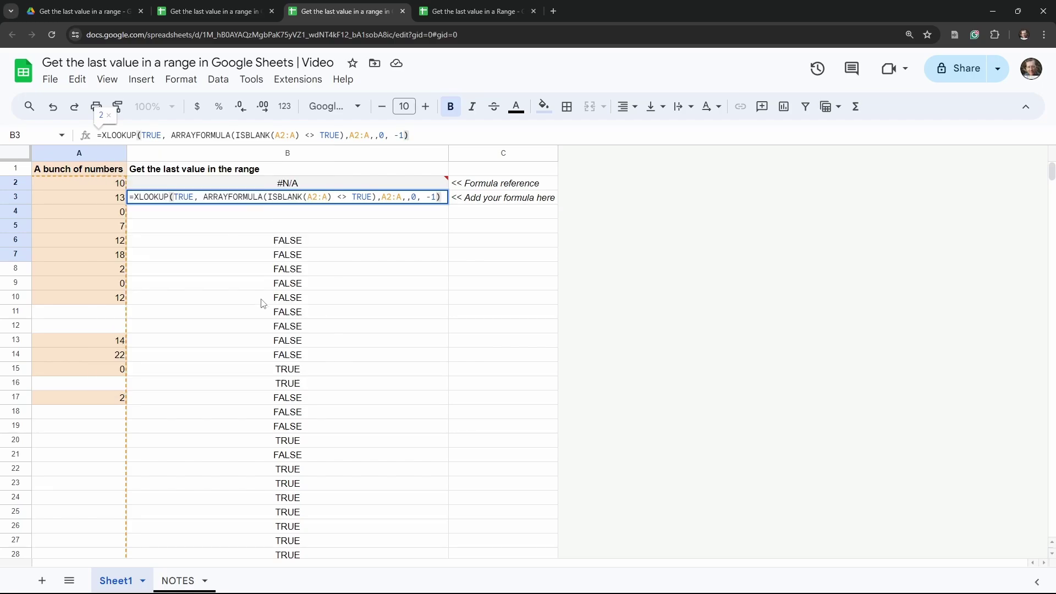
Commit the B3 formula and replace A17's 2 with Yagi.
key("Return")
left_click(427, 234)
left_click(418, 201)
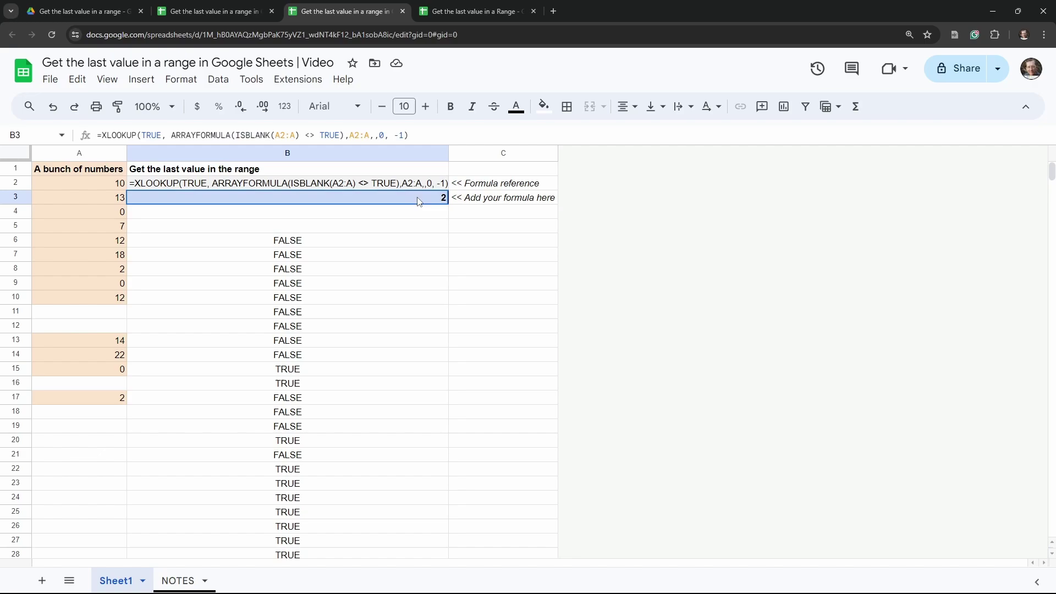
left_click(106, 398)
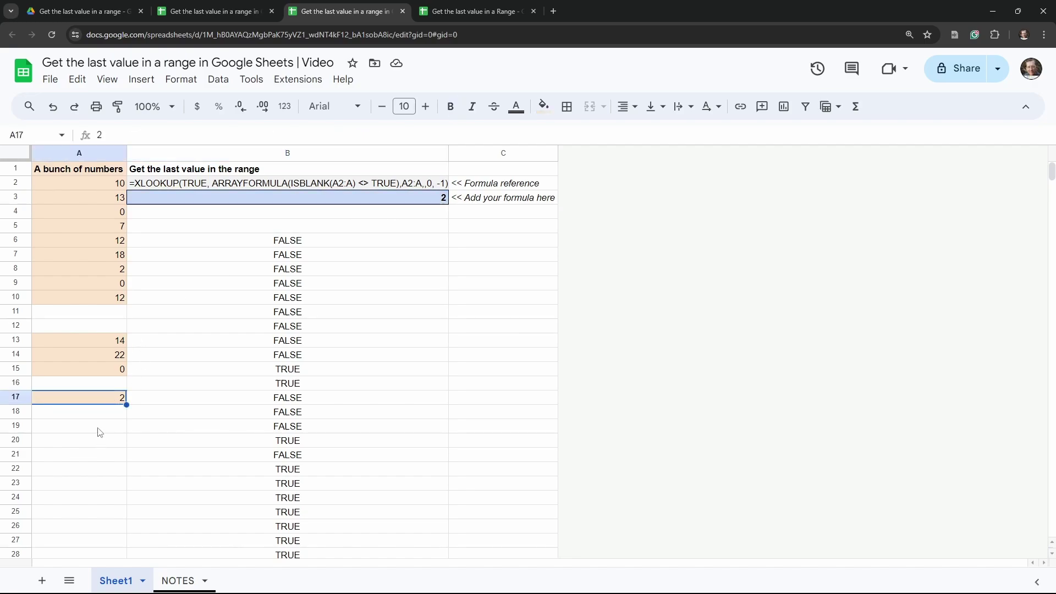
type("Y")
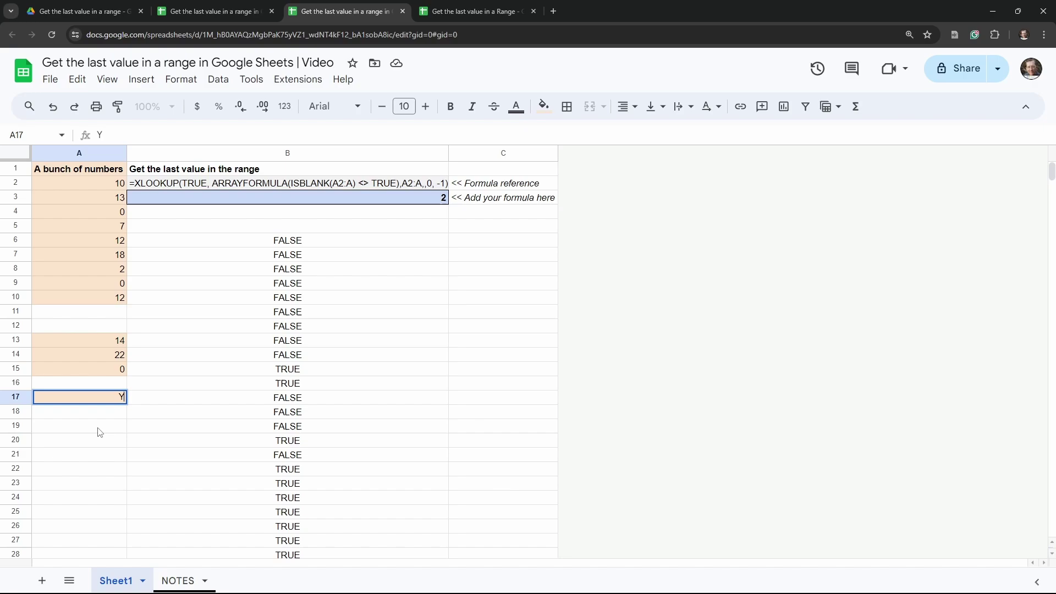
type("agi")
key("Return")
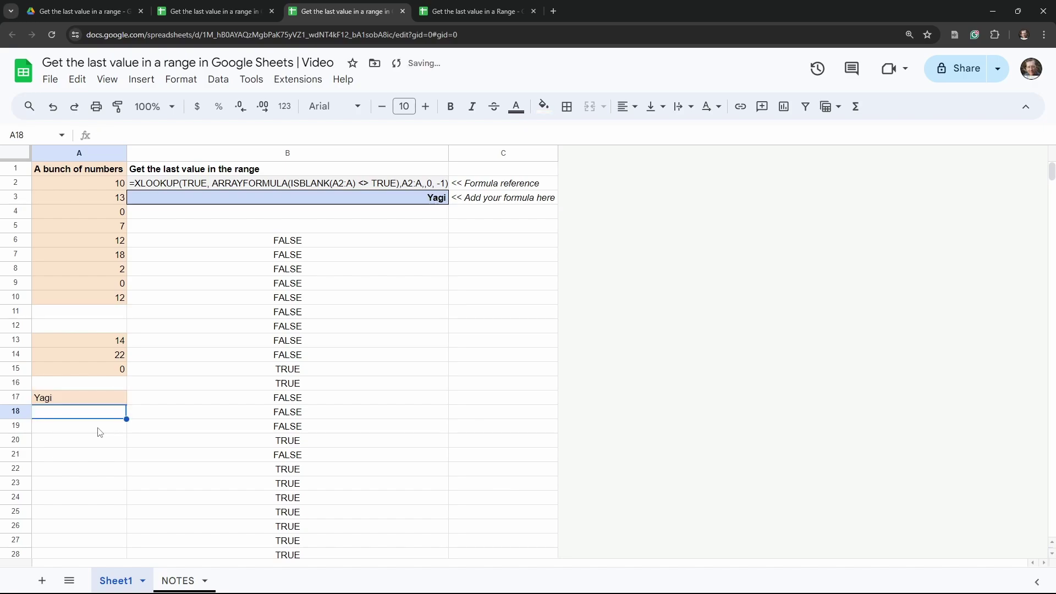
key("Up")
key("Up")
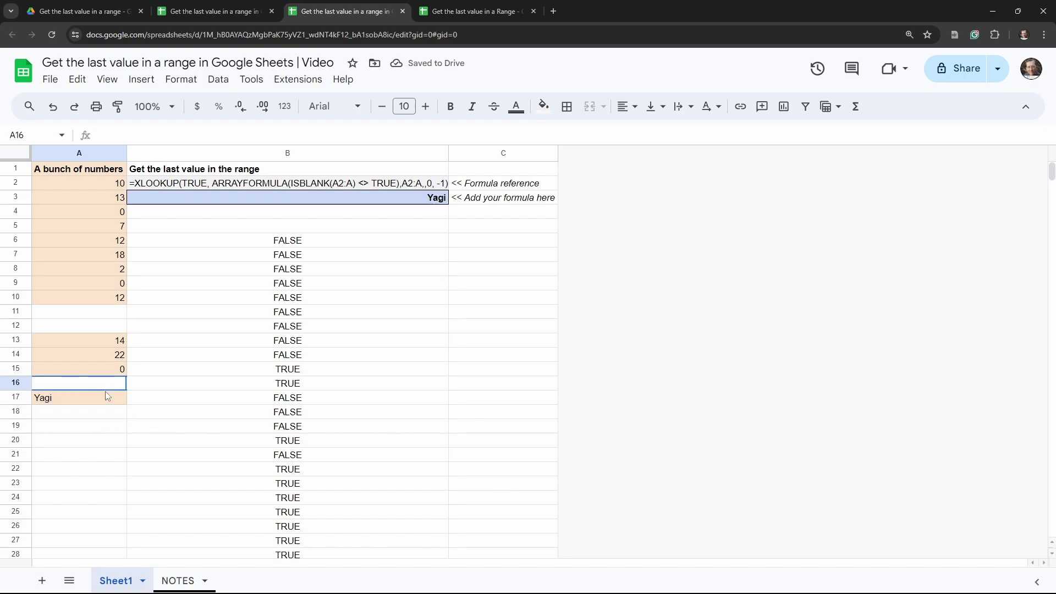
Enter pizza, Cake and 42 in A18:A20 so B3 returns 42.
left_click(100, 416)
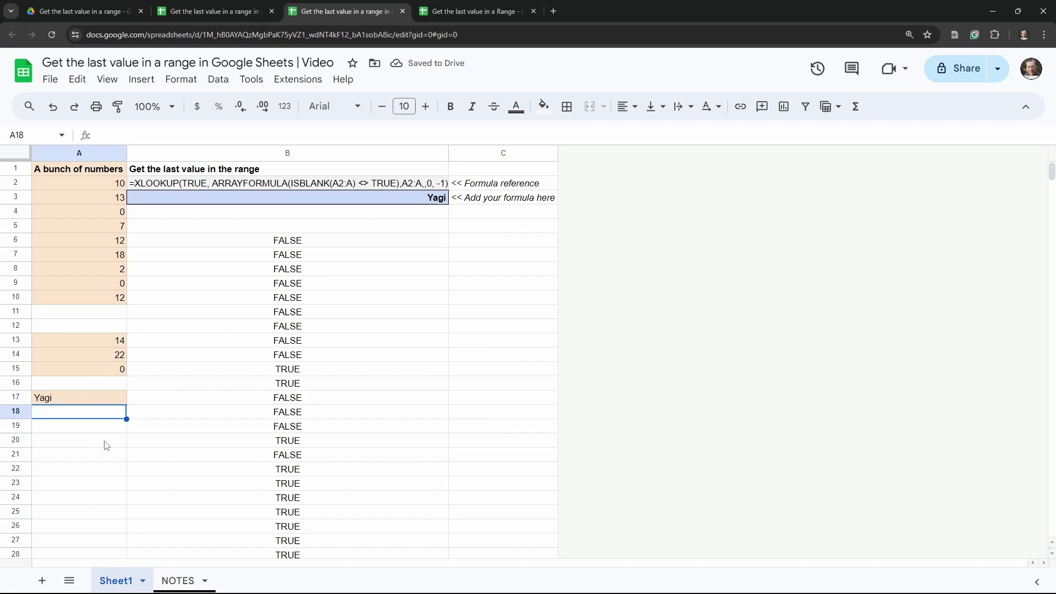
type("pa")
key("BackSpace")
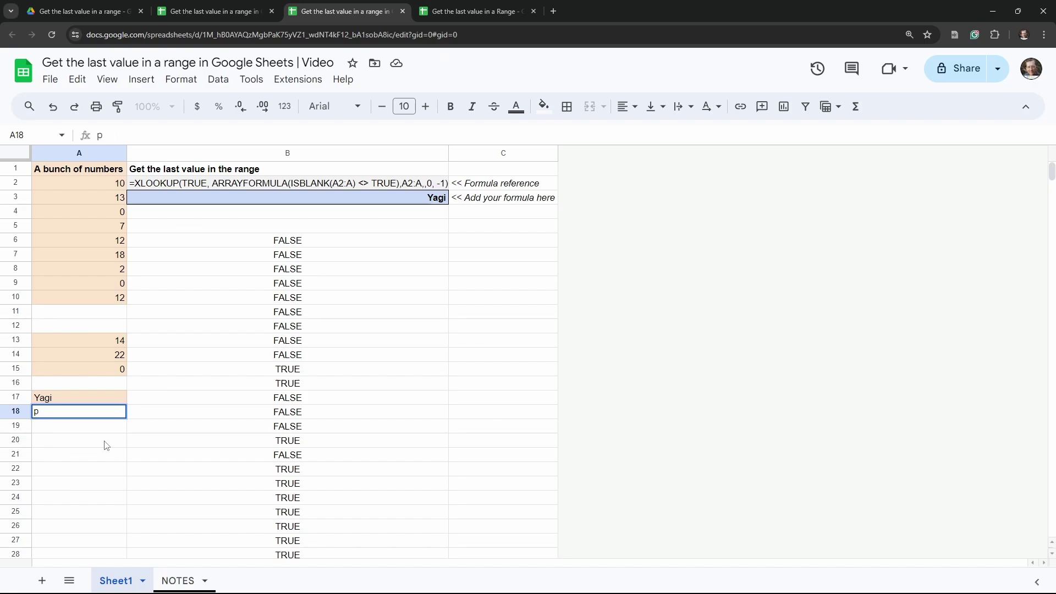
type("izza")
key("Return")
type("Ca")
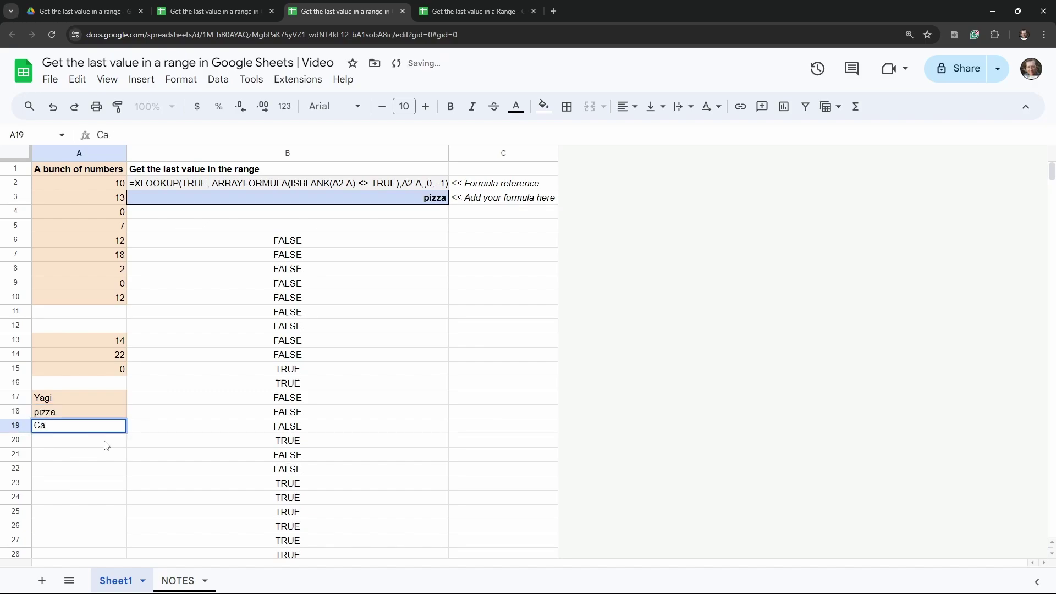
type("ke")
key("Return")
type("42")
key("Return")
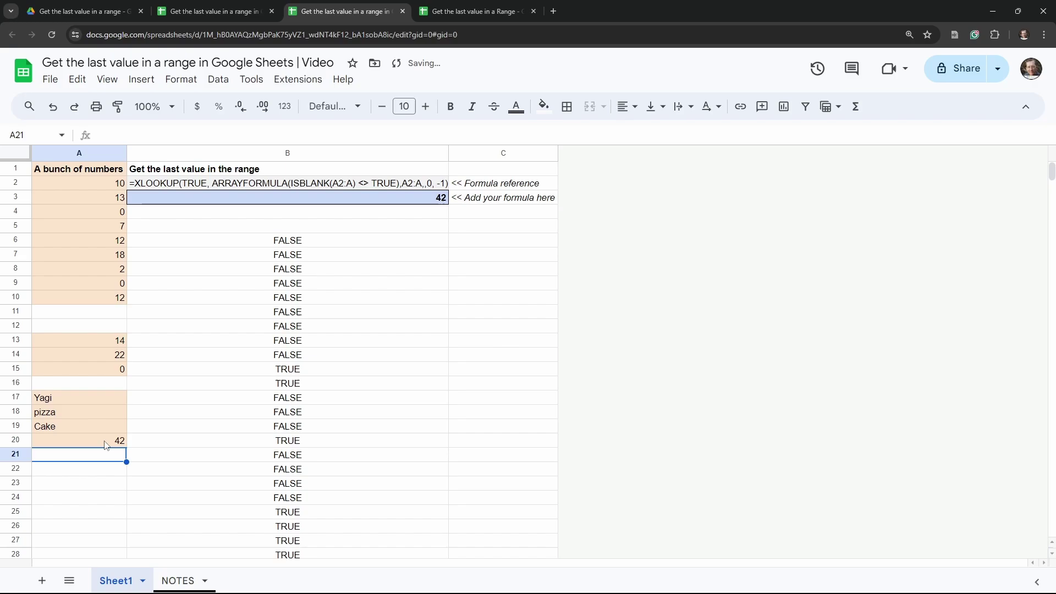
key("Down")
key("Down")
key("Down")
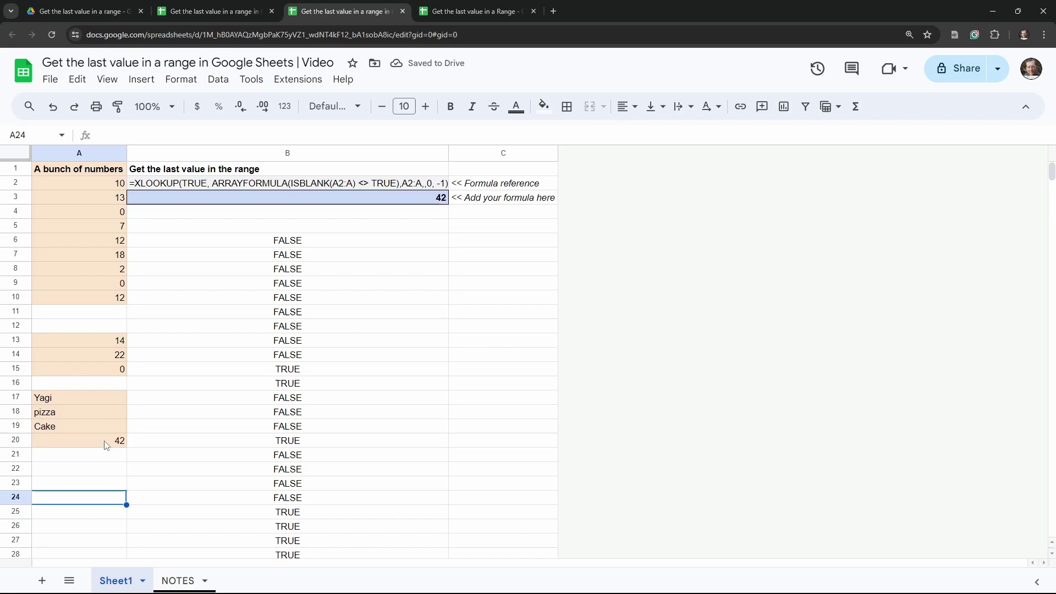
Type cheese in A24 and 'Like and Sub' in A25, making B3 show 'Like and Sub'.
type("cheest")
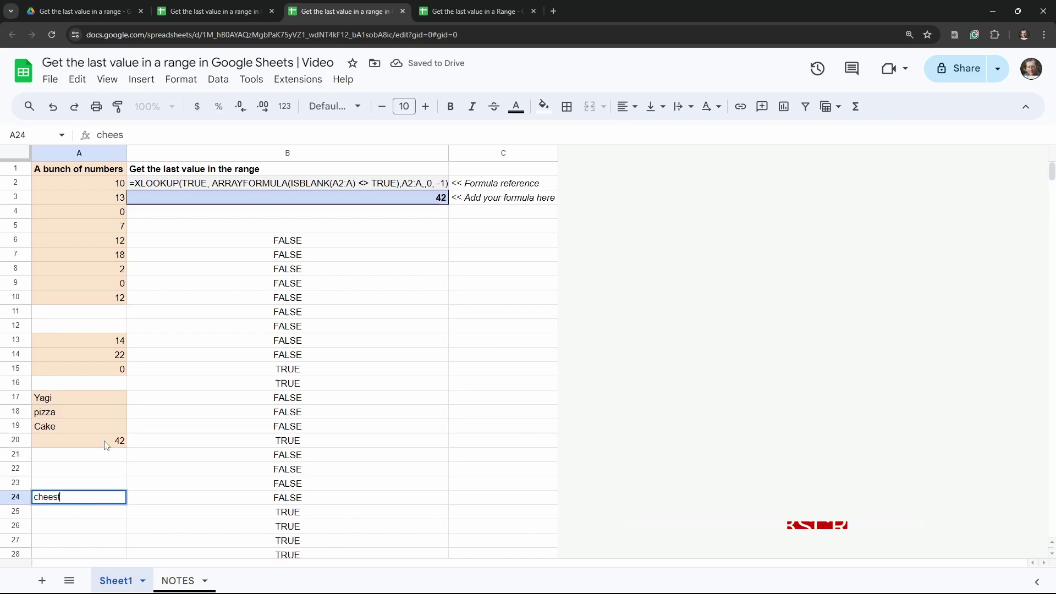
type("e")
key("Return")
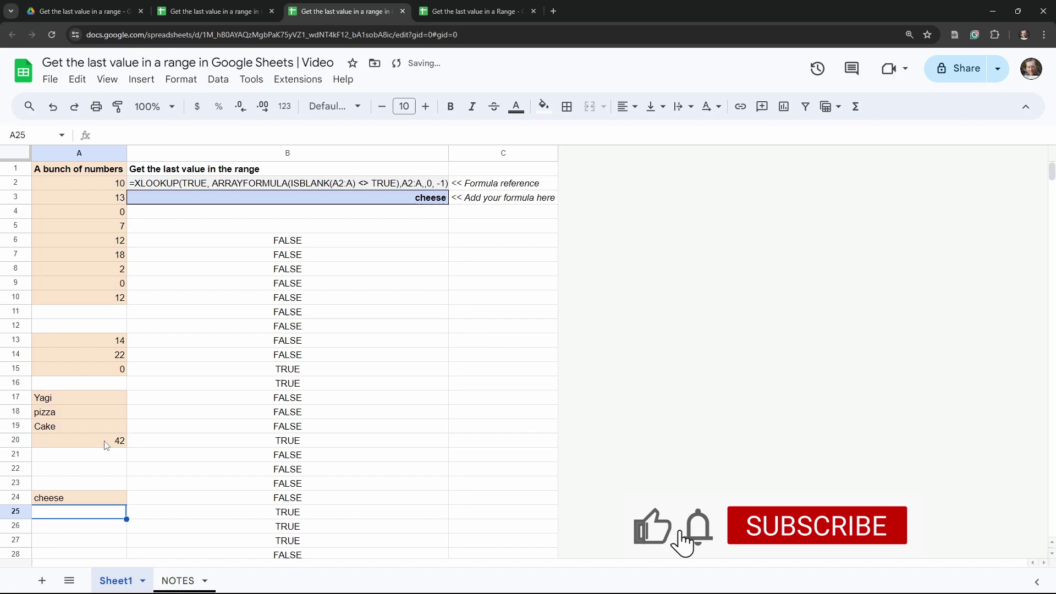
type("Like and S")
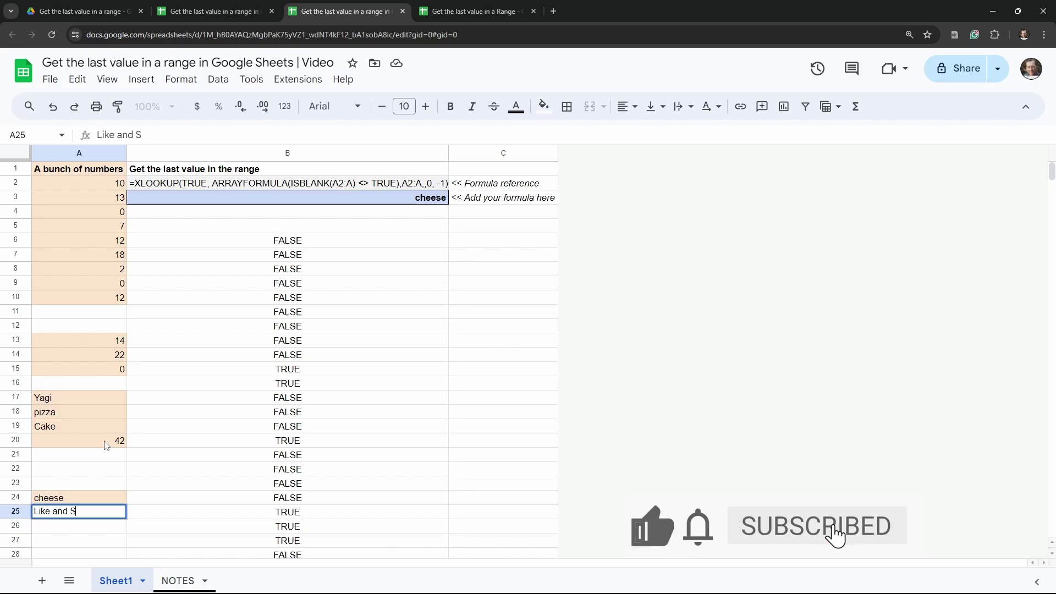
type("ub")
key("Return")
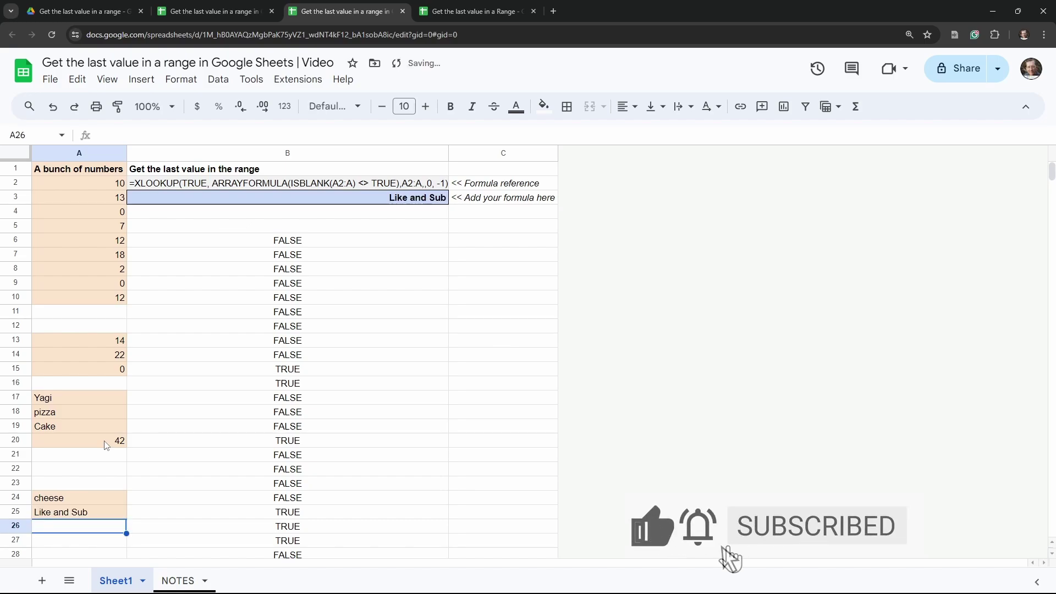